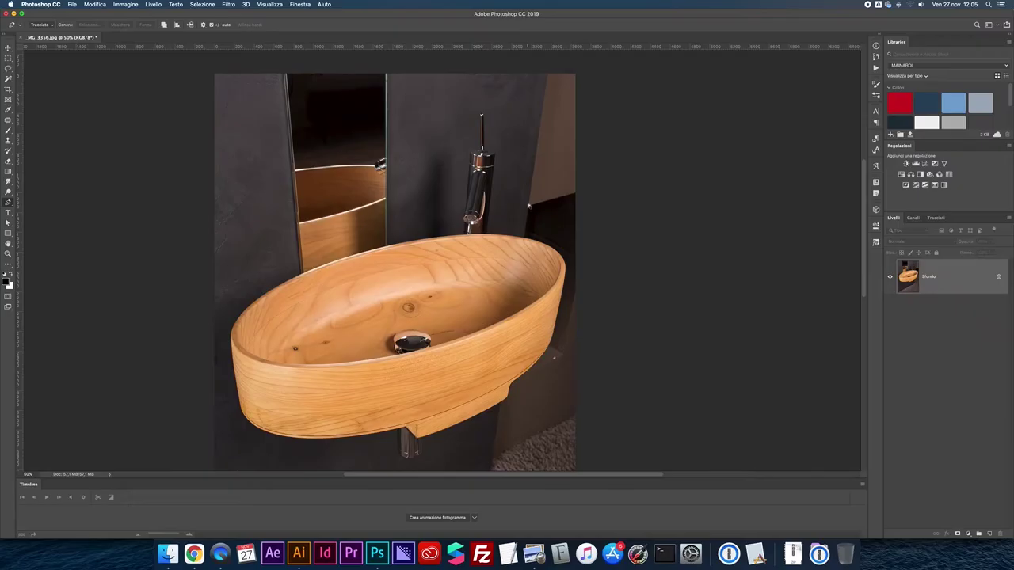
# Step: Start the pen path at the top of the wall's edge, with the sink bowl in view
pyautogui.scroll(3, 528, 205)
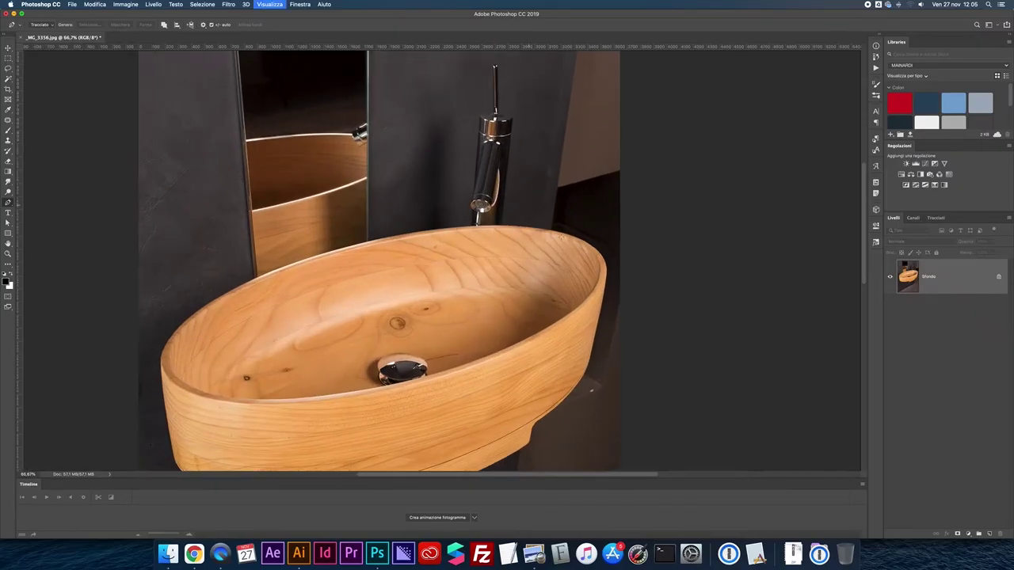
pyautogui.scroll(3, 570, 237)
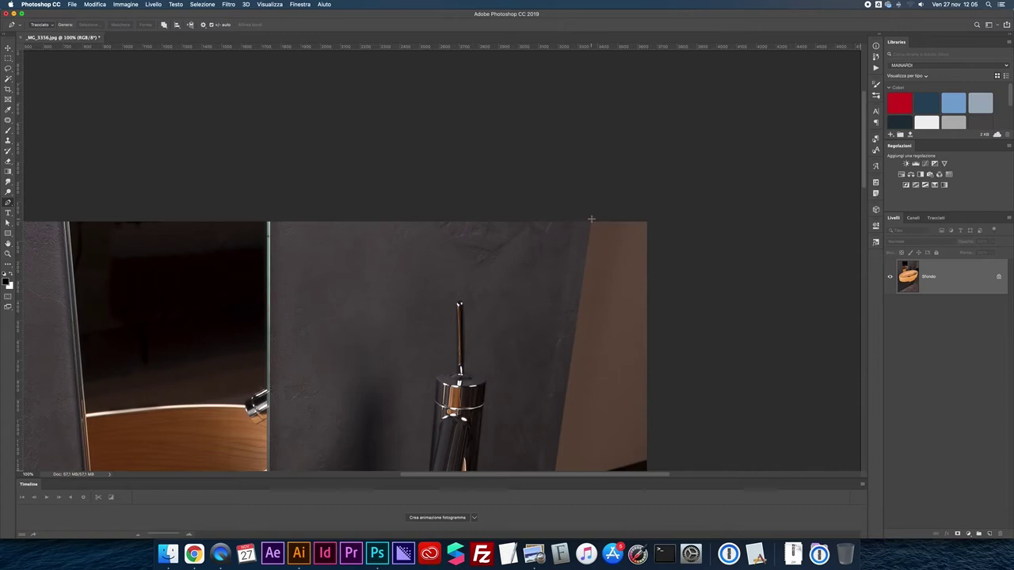
pyautogui.click(589, 219)
pyautogui.moveTo(544, 426); pyautogui.dragTo(572, 242)
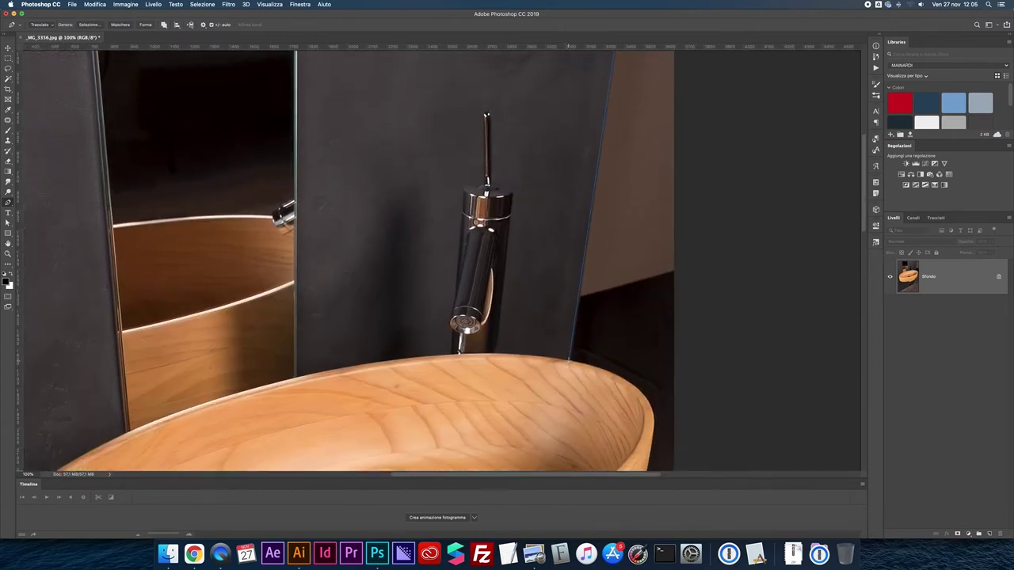
pyautogui.moveTo(612, 384); pyautogui.dragTo(519, 271)
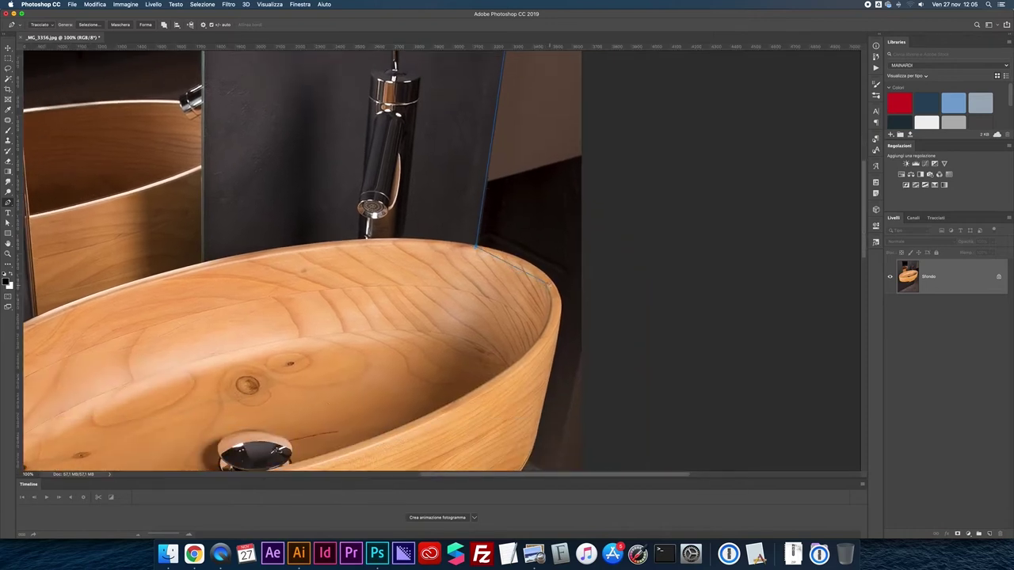
pyautogui.scroll(5, 554, 282)
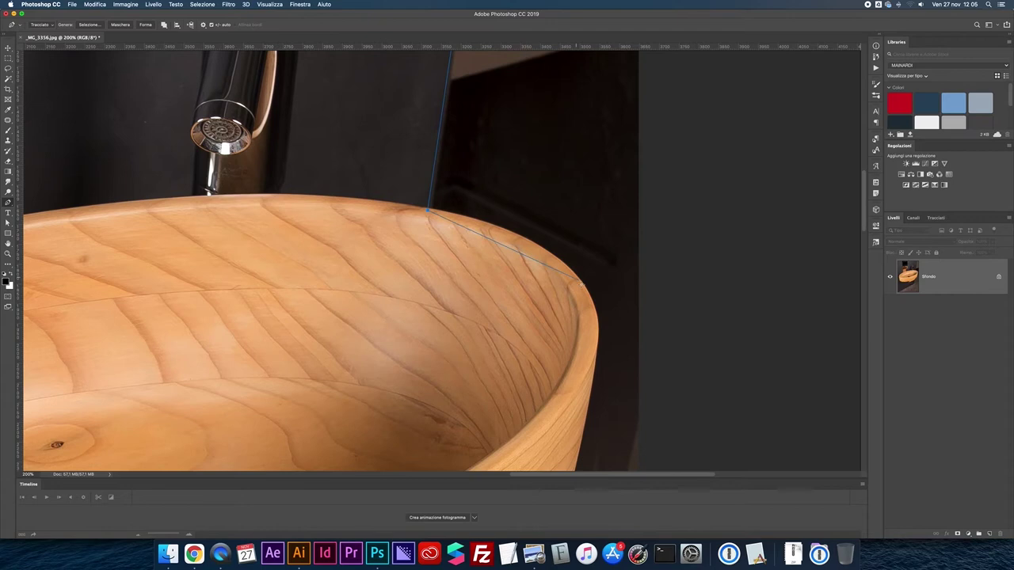
# Step: Add a curved anchor where the wall meets the sink rim and tighten its handles
pyautogui.moveTo(583, 282); pyautogui.dragTo(637, 351)
pyautogui.click(428, 212)
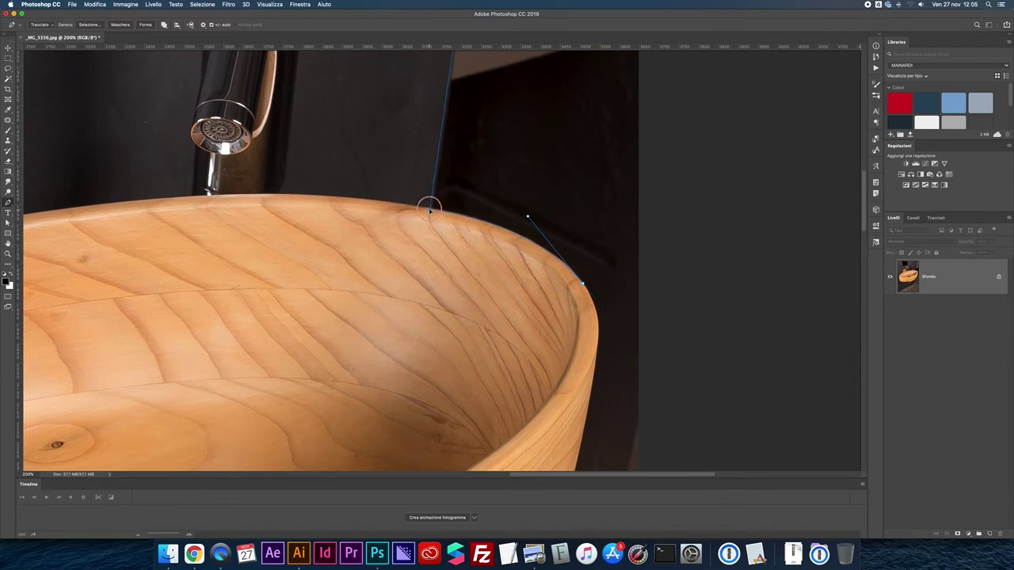
pyautogui.moveTo(527, 217); pyautogui.dragTo(536, 226)
pyautogui.moveTo(635, 352); pyautogui.dragTo(619, 331)
pyautogui.moveTo(619, 331); pyautogui.dragTo(603, 317)
# Step: Add anchors further down the bowl's outer right edge
pyautogui.click(596, 350)
pyautogui.scroll(-5, 586, 392)
pyautogui.click(543, 409)
pyautogui.moveTo(543, 429); pyautogui.dragTo(559, 229)
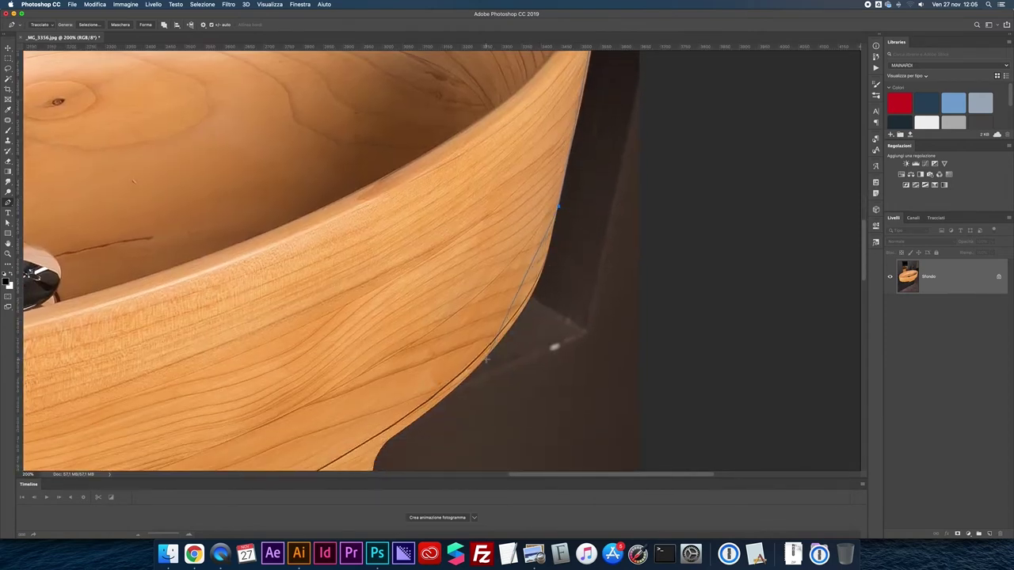
# Step: Extend the path along the bowl's outer edge and underside with curved and corner anchors
pyautogui.moveTo(485, 359); pyautogui.dragTo(416, 421)
pyautogui.hotkey('ctrl', 'z')
pyautogui.moveTo(393, 436); pyautogui.dragTo(252, 389)
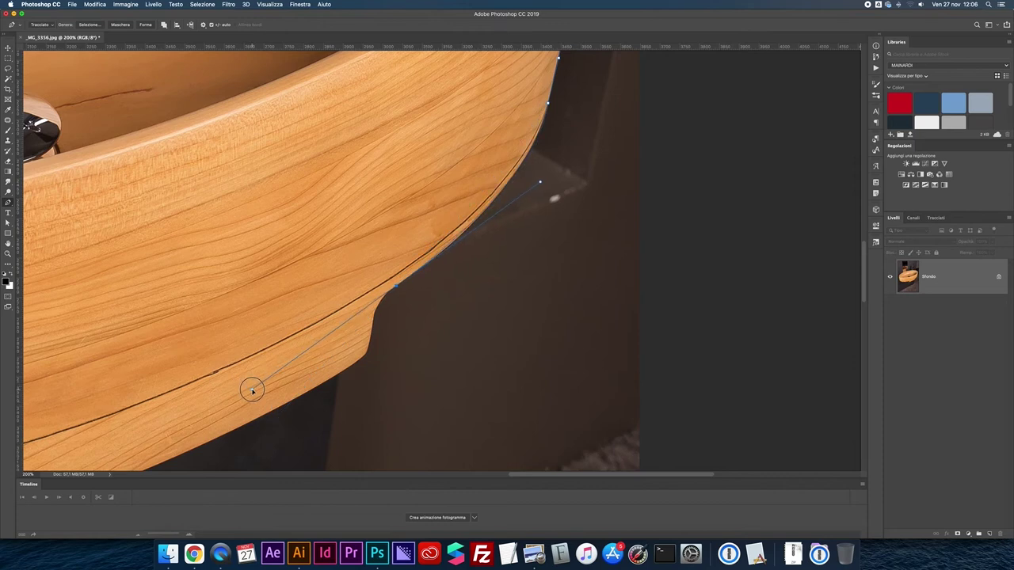
pyautogui.keyDown('alt'); pyautogui.click(394, 287); pyautogui.keyUp('alt')
pyautogui.moveTo(370, 334); pyautogui.dragTo(370, 339)
pyautogui.click(363, 356)
pyautogui.moveTo(365, 364); pyautogui.dragTo(452, 266)
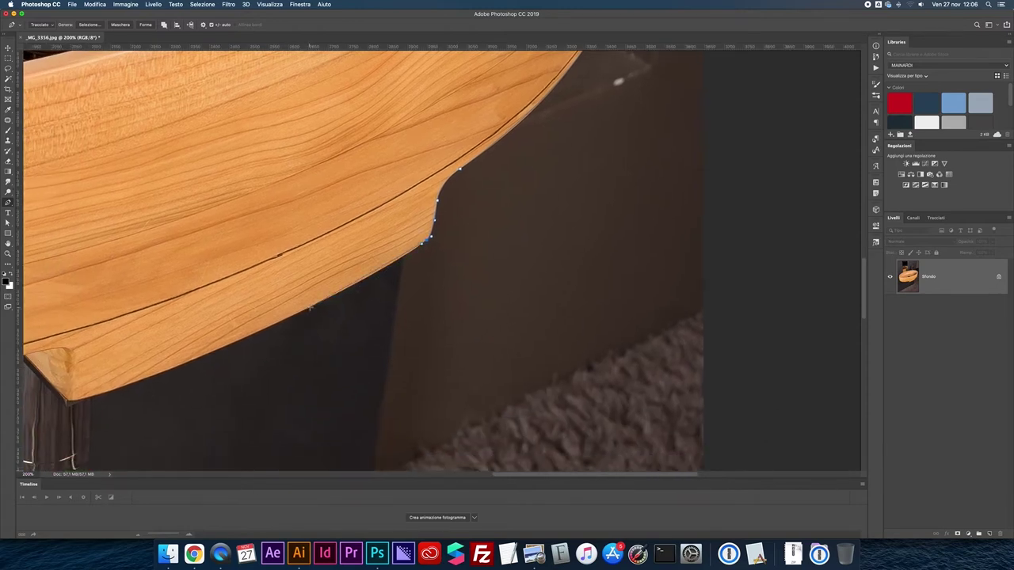
pyautogui.moveTo(305, 314); pyautogui.dragTo(247, 336)
# Step: Zoom out to 33.3% to see the whole photo and path
pyautogui.press('super+minus')
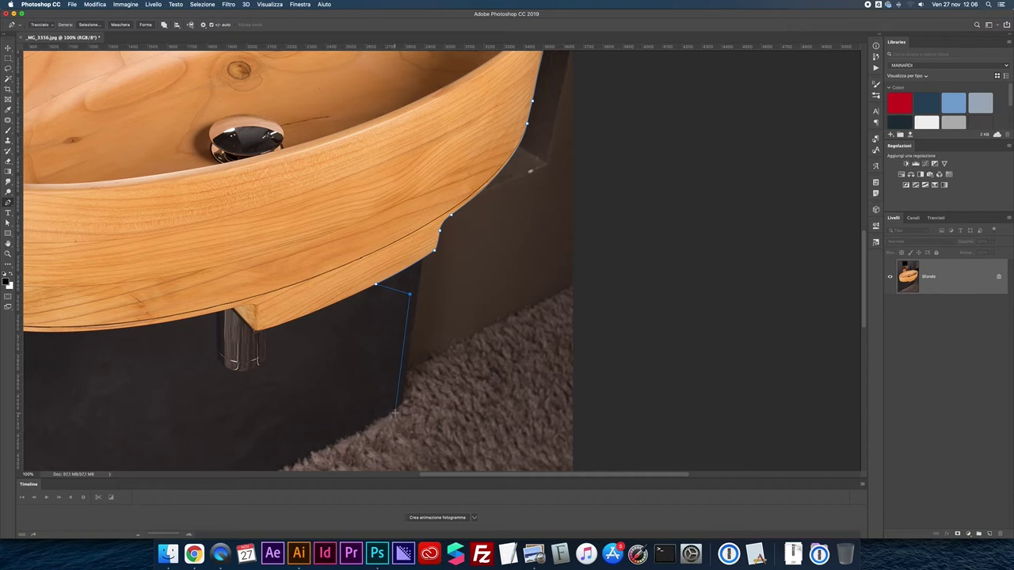
pyautogui.press('super+minus')
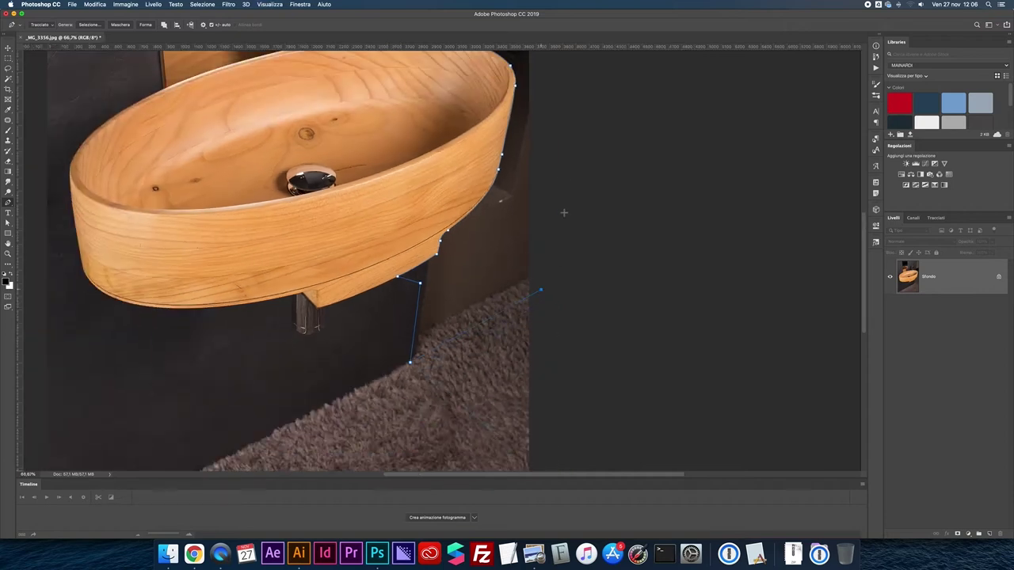
pyautogui.scroll(3, 561, 211)
pyautogui.scroll(7, 561, 177)
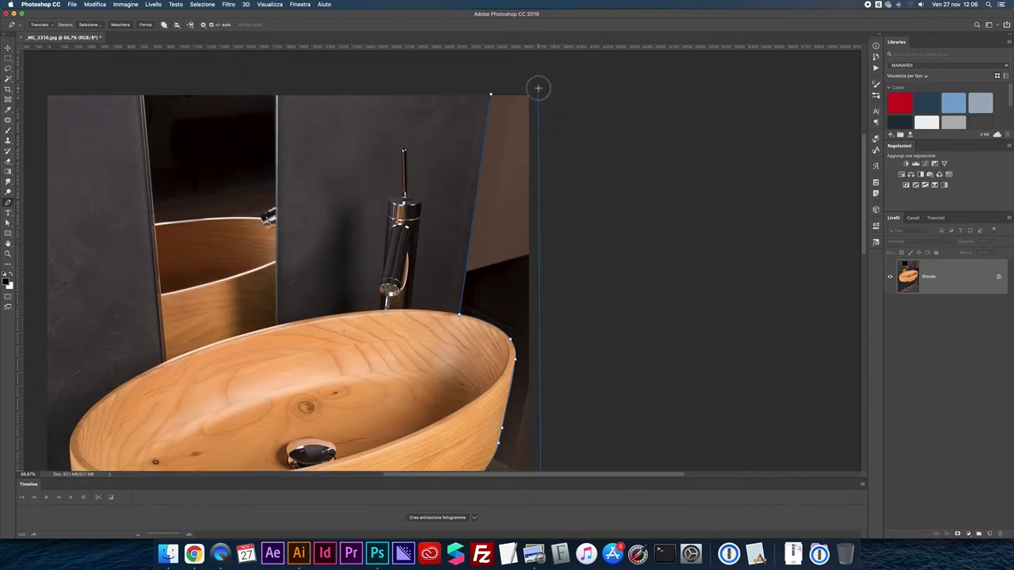
pyautogui.press('super+minus')
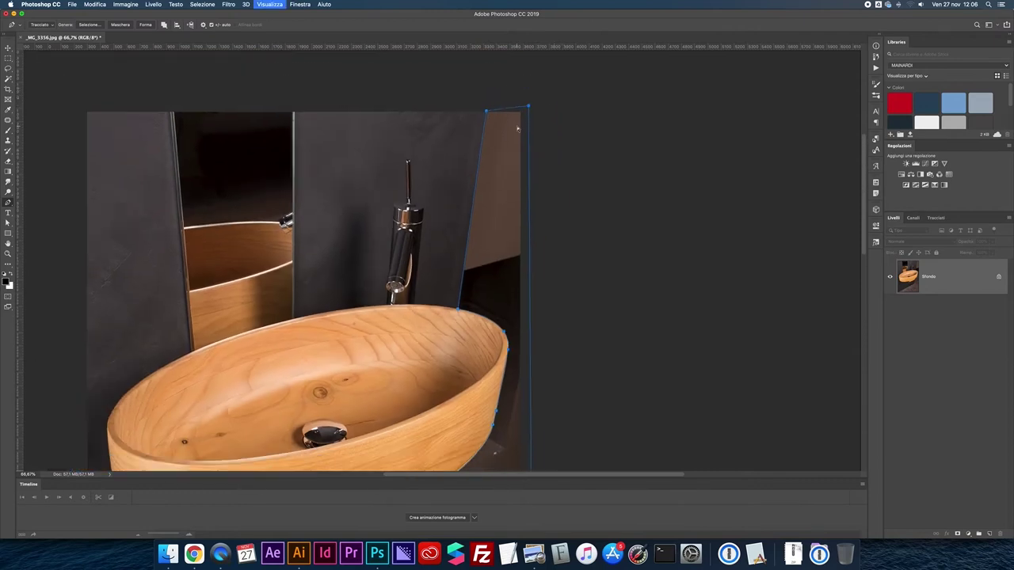
pyautogui.press('super+minus')
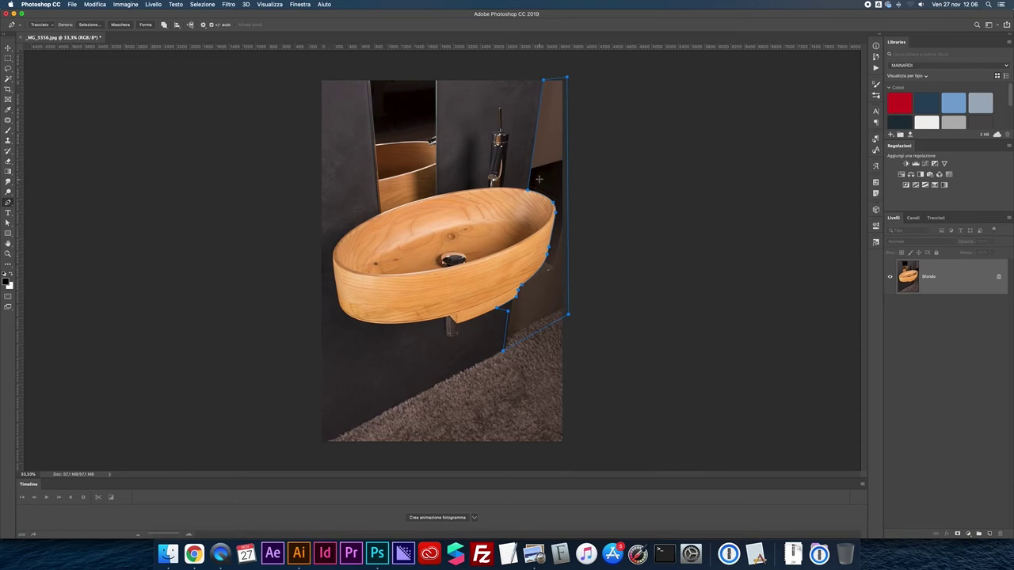
# Step: Load the work path as a selection and clone dark wall texture into it at 50% zoom
pyautogui.click(937, 219)
pyautogui.keyDown('super'); pyautogui.click(894, 240); pyautogui.keyUp('super')
pyautogui.press('s')
pyautogui.press('super+plus')
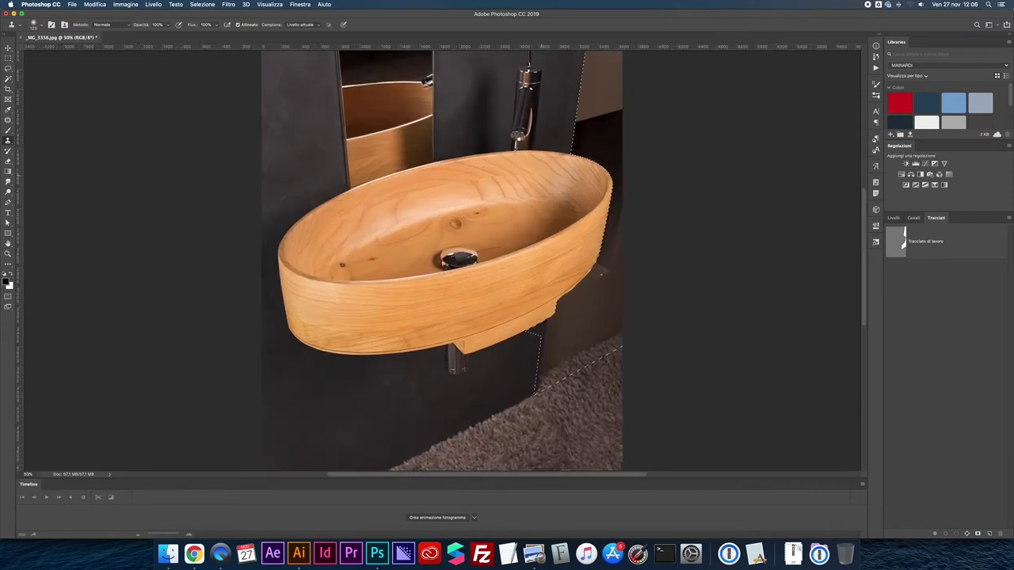
pyautogui.keyDown('alt'); pyautogui.click(550, 119); pyautogui.keyUp('alt')
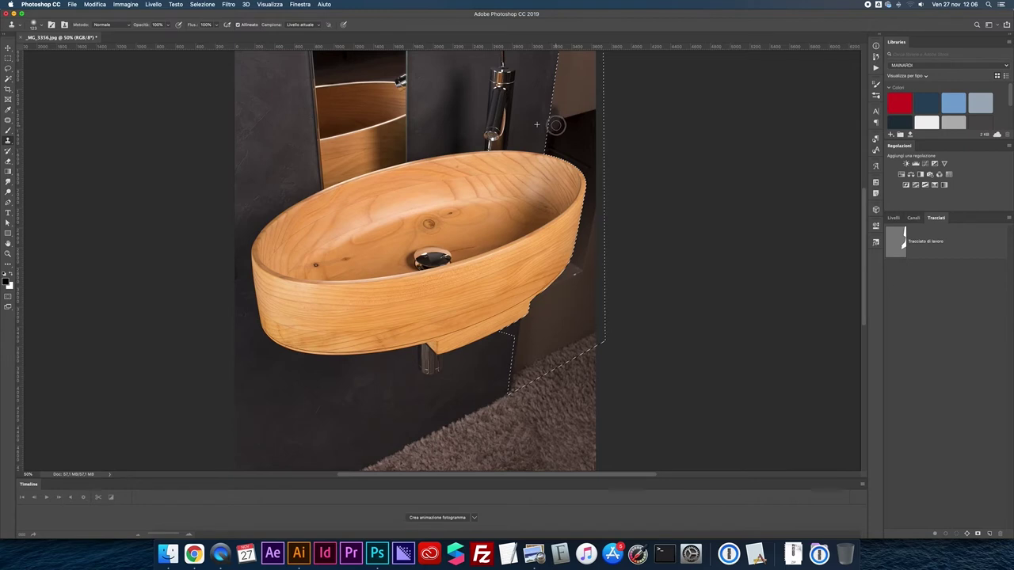
pyautogui.moveTo(564, 119); pyautogui.dragTo(570, 86)
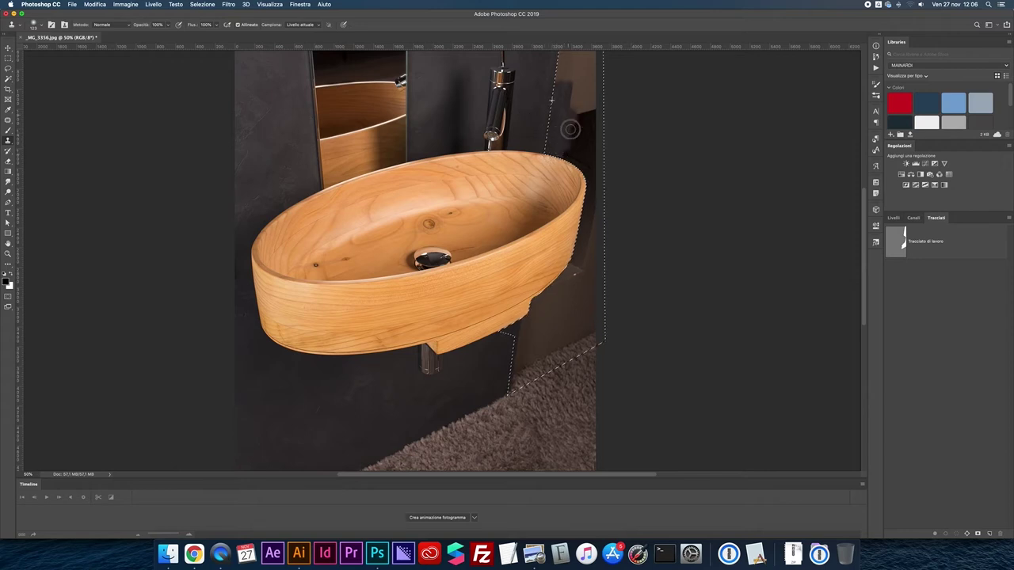
pyautogui.moveTo(572, 84); pyautogui.dragTo(561, 122)
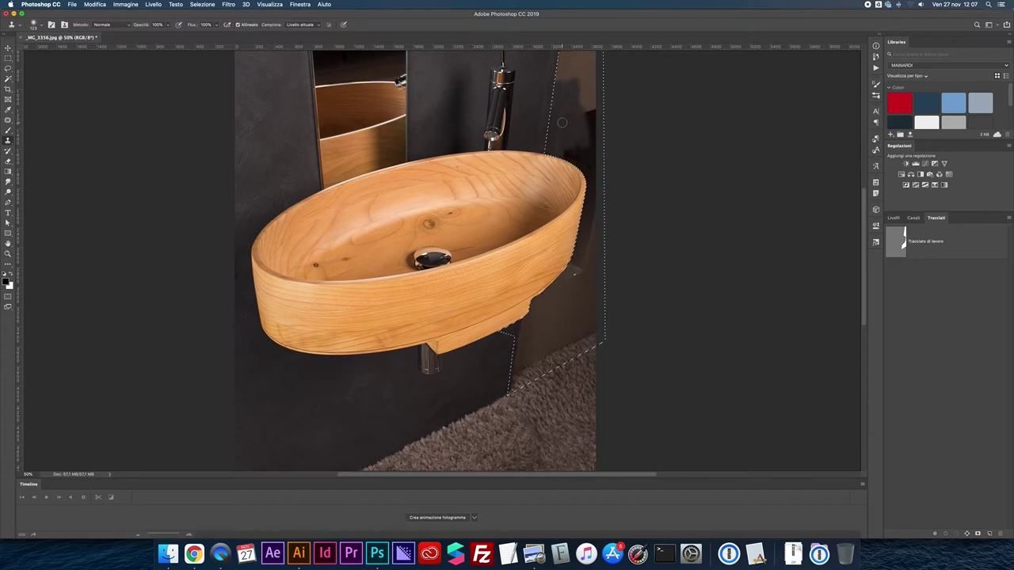
# Step: Fill the selection using Riempi with Contenuto set to In base al contenuto
pyautogui.press('m')
pyautogui.rightClick(563, 122)
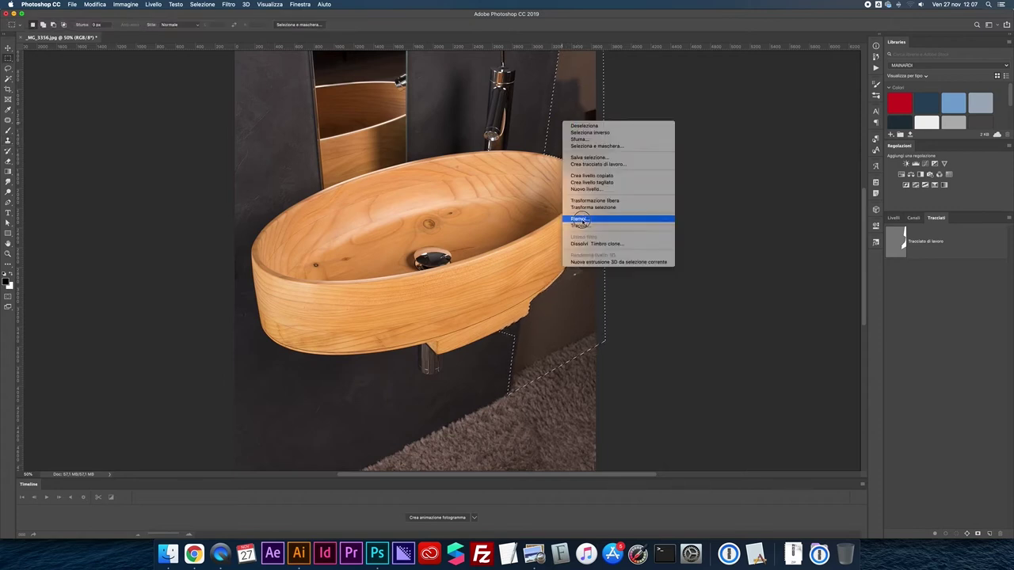
pyautogui.click(579, 219)
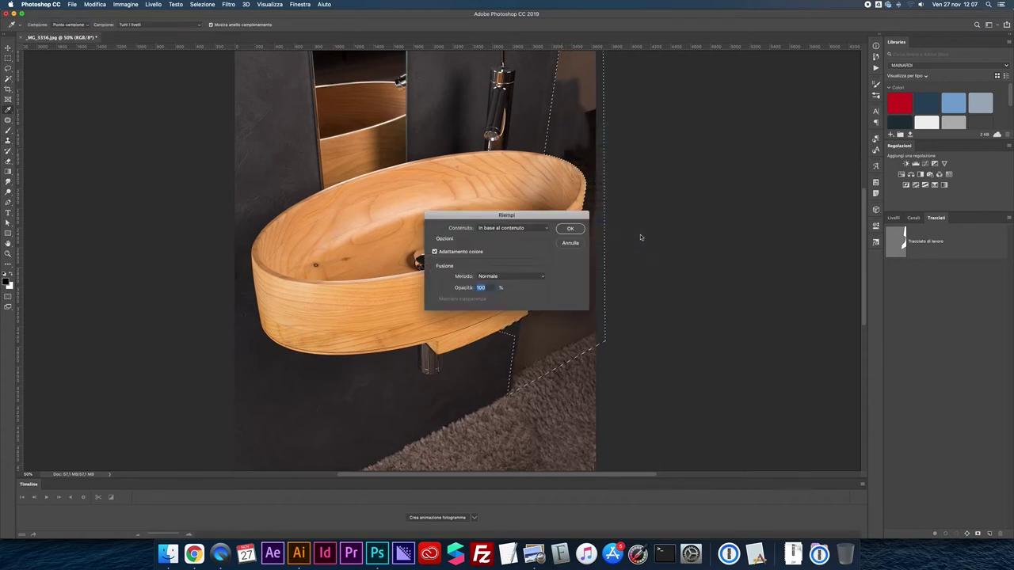
pyautogui.click(569, 229)
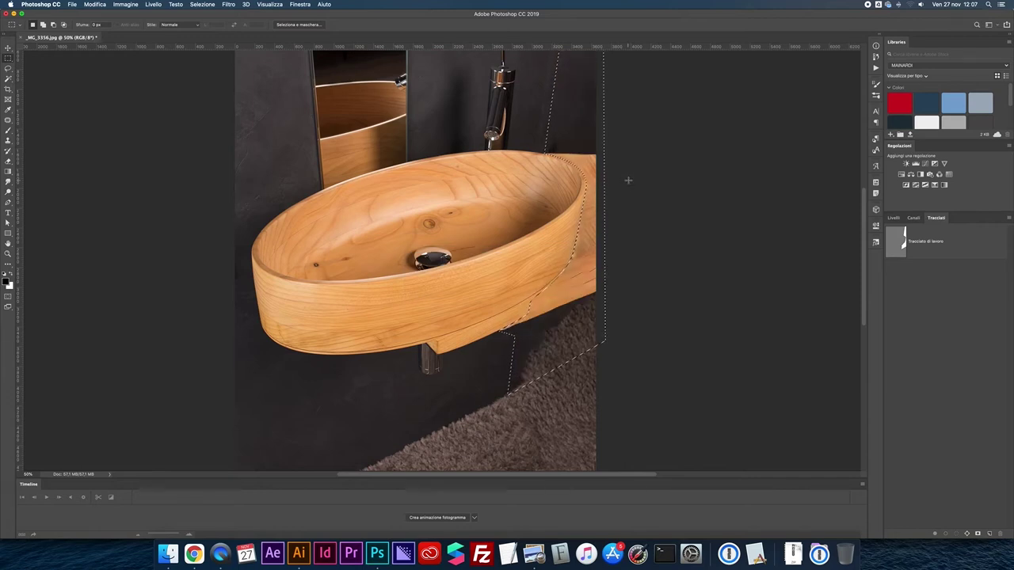
# Step: Start Modifica > Riempimento in base al contenuto for adjustable sampling
pyautogui.scroll(3, 628, 180)
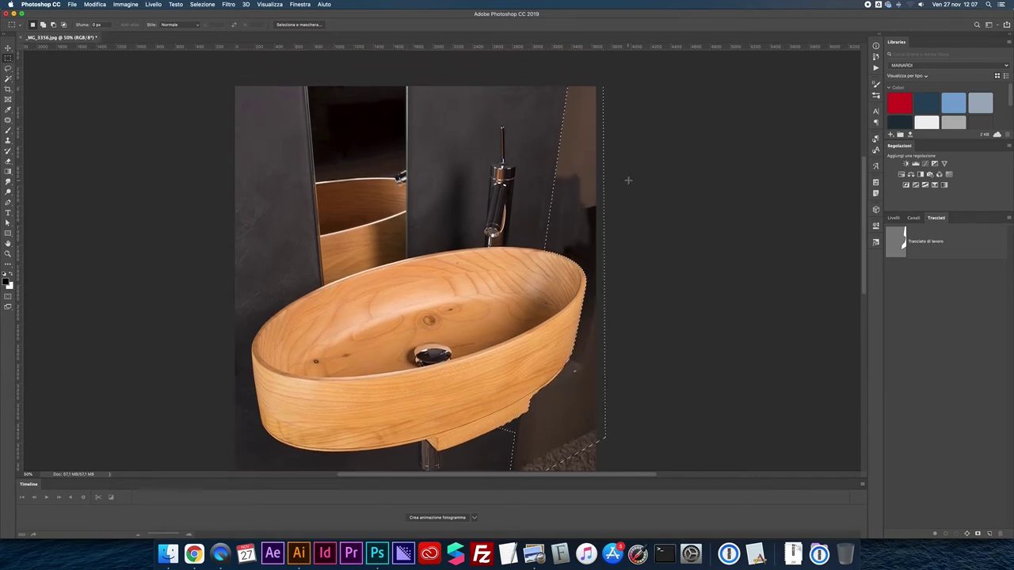
pyautogui.click(96, 4)
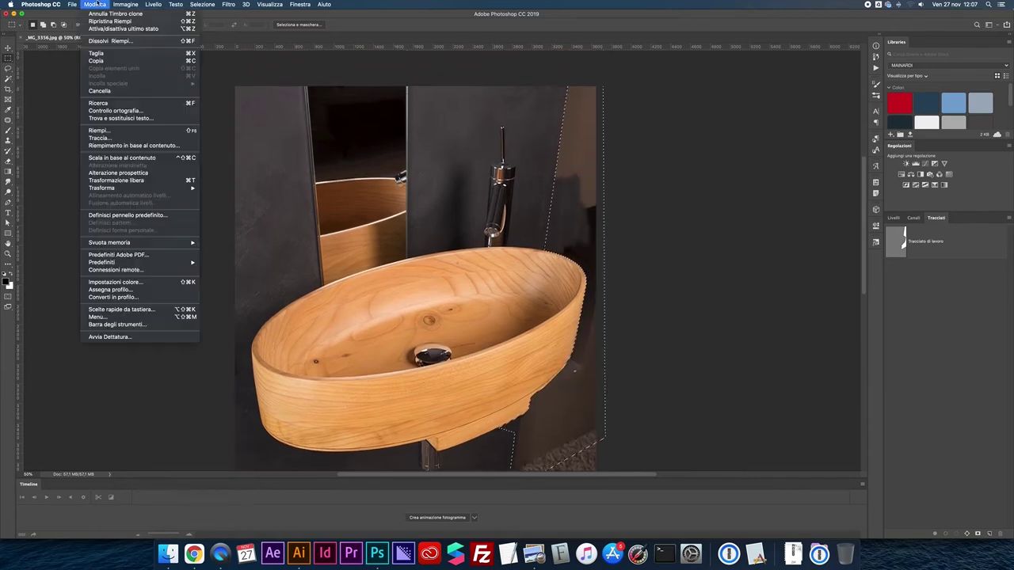
pyautogui.click(135, 145)
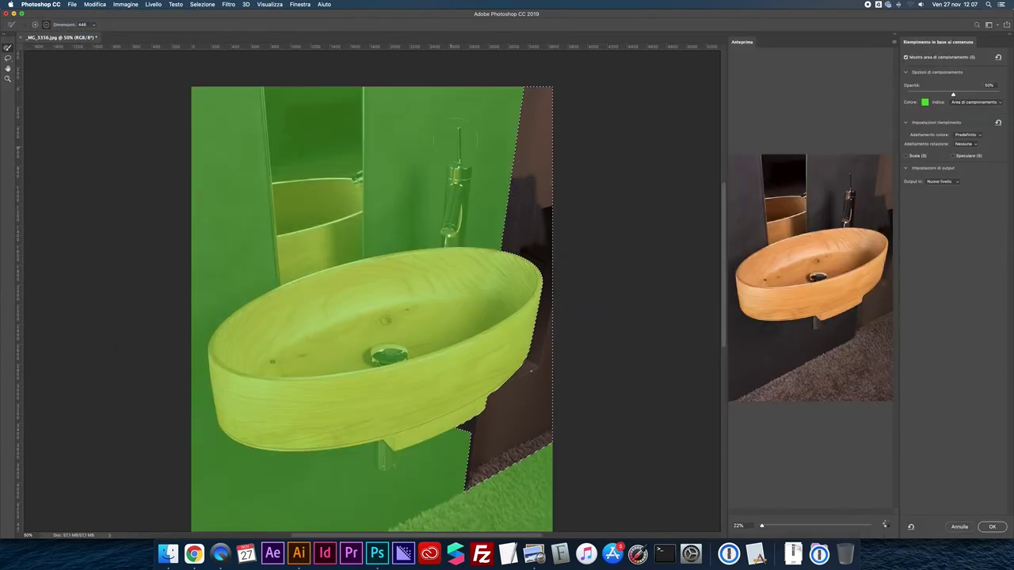
# Step: Subtract the faucet, inner rim, drain pipe, left rim and basin interior from the sampling area
pyautogui.moveTo(457, 136)
pyautogui.mouseDown()
pyautogui.moveTo(420, 247)
pyautogui.moveTo(331, 80)
pyautogui.moveTo(270, 73)
pyautogui.moveTo(284, 249)
pyautogui.moveTo(313, 159)
pyautogui.moveTo(309, 87)
pyautogui.mouseUp()
pyautogui.moveTo(348, 299)
pyautogui.mouseDown()
pyautogui.moveTo(507, 269)
pyautogui.moveTo(539, 293)
pyautogui.moveTo(506, 317)
pyautogui.moveTo(515, 372)
pyautogui.moveTo(479, 439)
pyautogui.moveTo(448, 471)
pyautogui.moveTo(372, 472)
pyautogui.moveTo(443, 432)
pyautogui.mouseUp()
pyautogui.moveTo(471, 305)
pyautogui.mouseDown()
pyautogui.moveTo(487, 317)
pyautogui.moveTo(303, 326)
pyautogui.mouseUp()
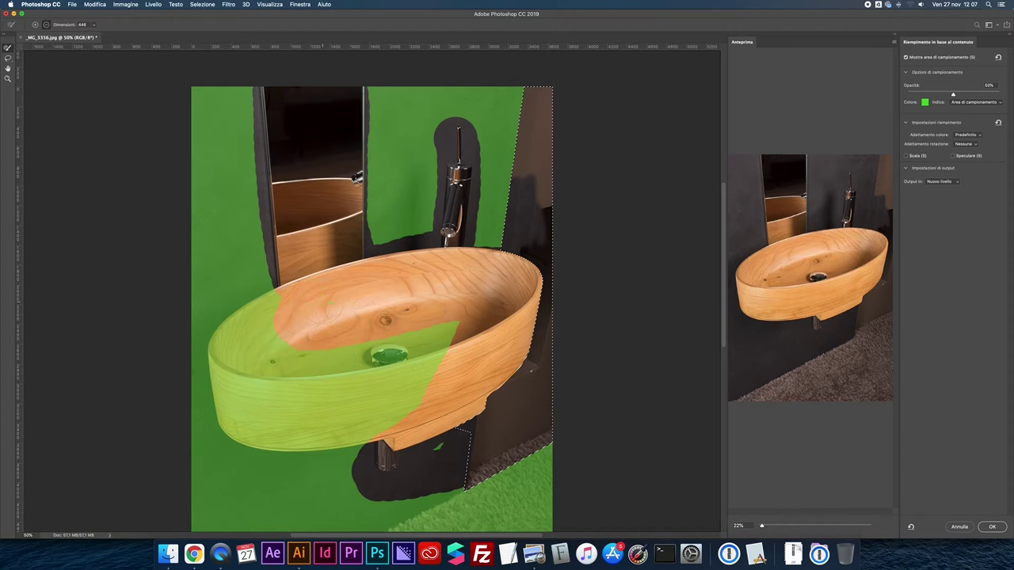
pyautogui.moveTo(238, 321)
pyautogui.mouseDown()
pyautogui.moveTo(214, 349)
pyautogui.moveTo(242, 388)
pyautogui.moveTo(226, 423)
pyautogui.moveTo(234, 439)
pyautogui.moveTo(274, 419)
pyautogui.mouseUp()
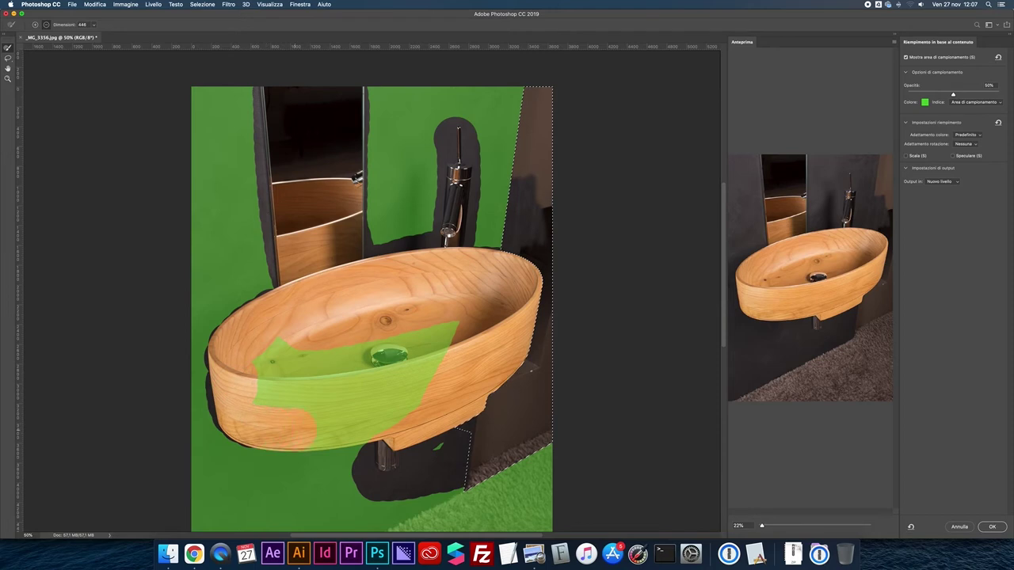
pyautogui.moveTo(440, 356)
pyautogui.mouseDown()
pyautogui.moveTo(440, 331)
pyautogui.moveTo(312, 372)
pyautogui.moveTo(274, 368)
pyautogui.moveTo(428, 346)
pyautogui.mouseUp()
pyautogui.scroll(1, 372, 300)
pyautogui.scroll(-2, 372, 301)
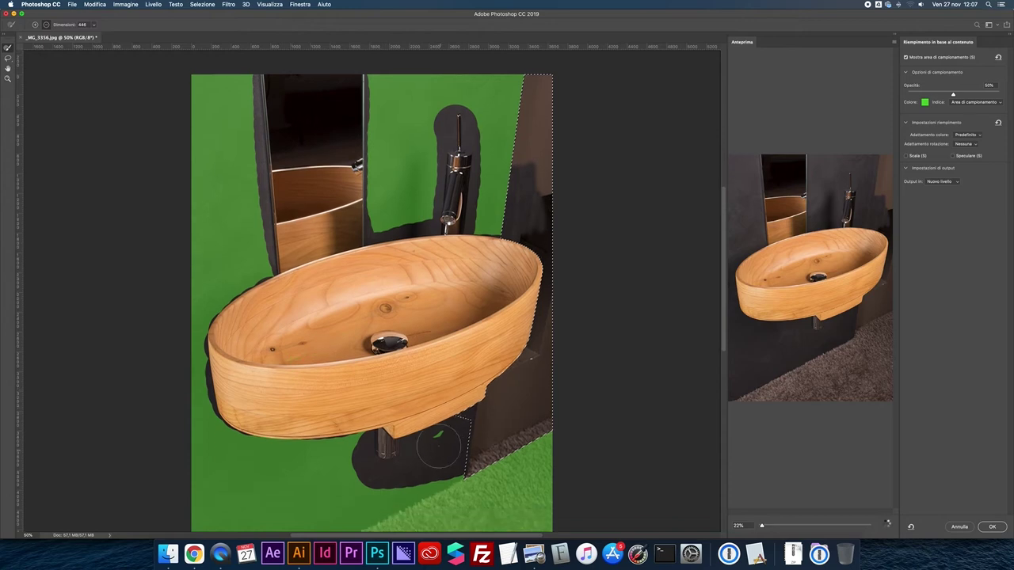
pyautogui.scroll(-1, 372, 300)
pyautogui.scroll(-1, 486, 331)
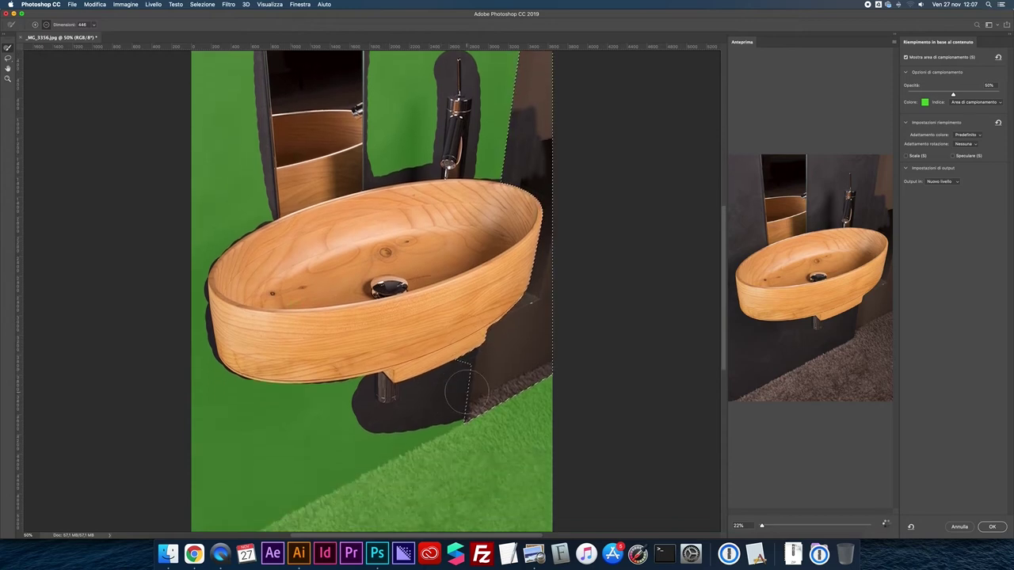
pyautogui.scroll(-2, 487, 331)
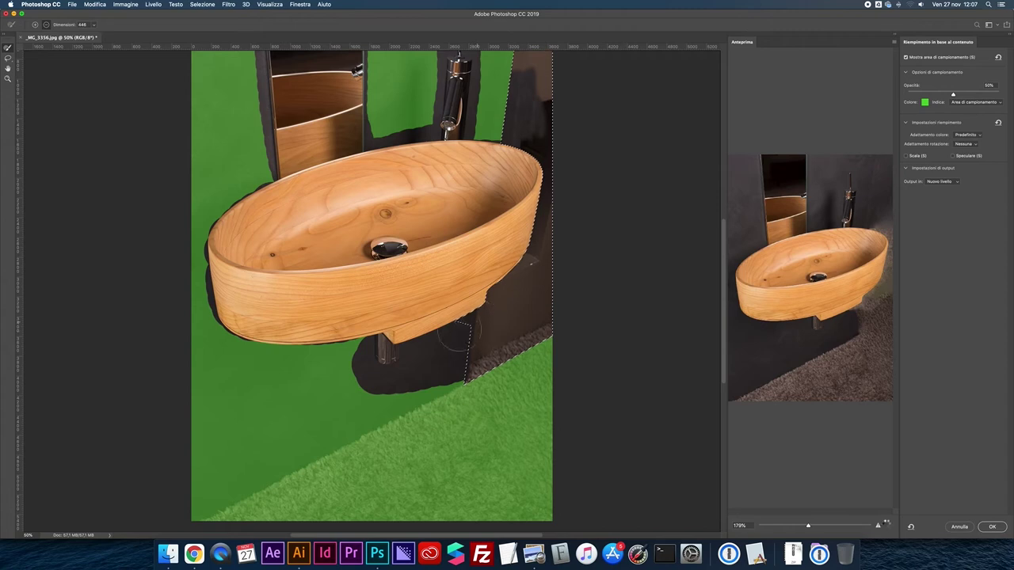
# Step: Subtract the carpet stripe, carpet edge and basin's bottom edge from the sampling area
pyautogui.moveTo(456, 378)
pyautogui.mouseDown()
pyautogui.moveTo(459, 388)
pyautogui.moveTo(424, 424)
pyautogui.moveTo(237, 529)
pyautogui.moveTo(376, 497)
pyautogui.moveTo(507, 380)
pyautogui.moveTo(561, 451)
pyautogui.moveTo(538, 507)
pyautogui.moveTo(333, 507)
pyautogui.moveTo(360, 485)
pyautogui.mouseUp()
pyautogui.moveTo(476, 459)
pyautogui.mouseDown()
pyautogui.moveTo(526, 392)
pyautogui.moveTo(455, 475)
pyautogui.mouseUp()
pyautogui.click(428, 495)
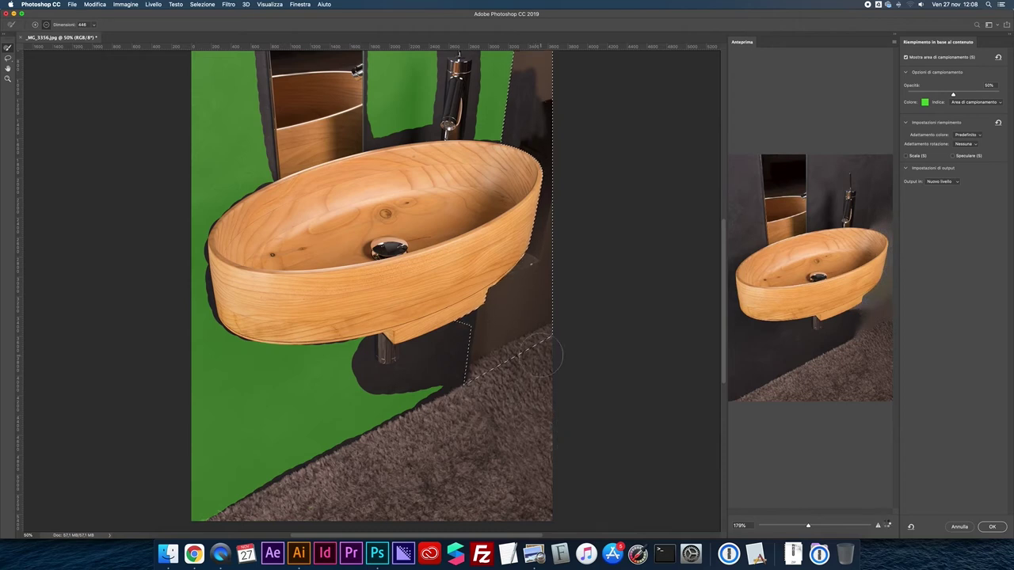
pyautogui.moveTo(451, 383); pyautogui.dragTo(184, 523)
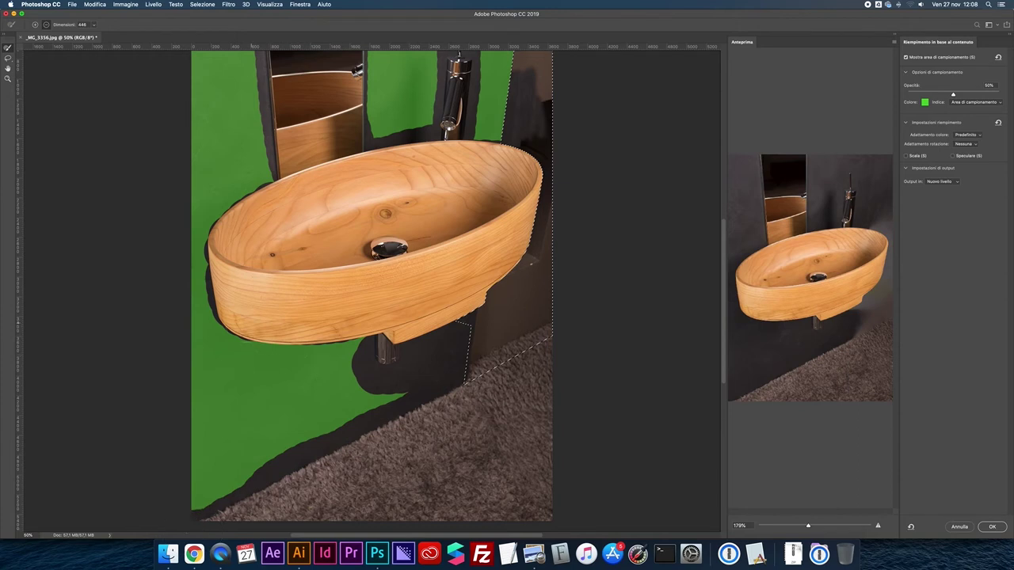
pyautogui.moveTo(220, 320)
pyautogui.mouseDown()
pyautogui.moveTo(363, 342)
pyautogui.moveTo(404, 400)
pyautogui.mouseUp()
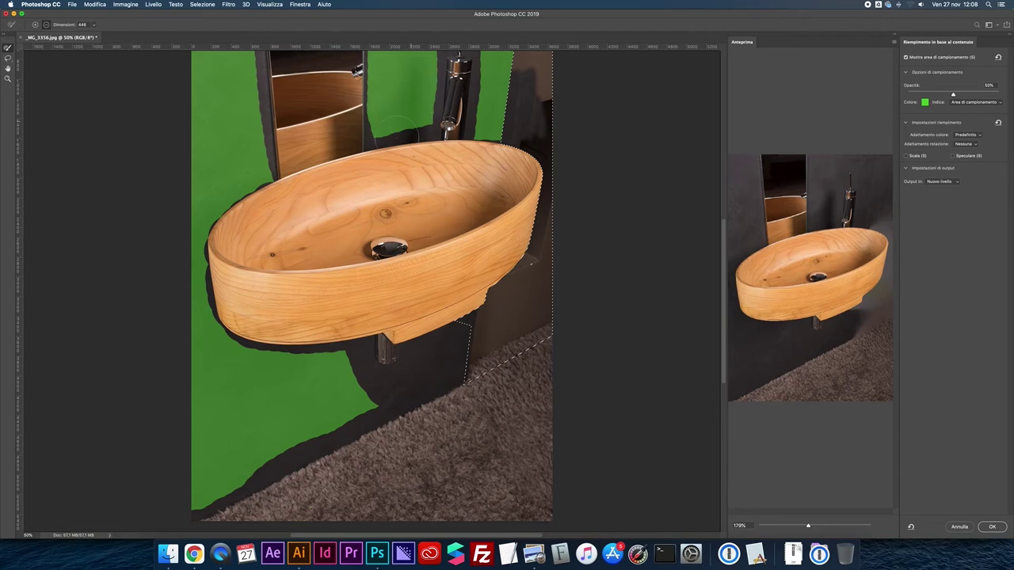
# Step: Subtract the wall by the mirror base, the basin's left rim and underside, and the wall left of the faucet
pyautogui.scroll(3, 399, 128)
pyautogui.scroll(3, 356, 151)
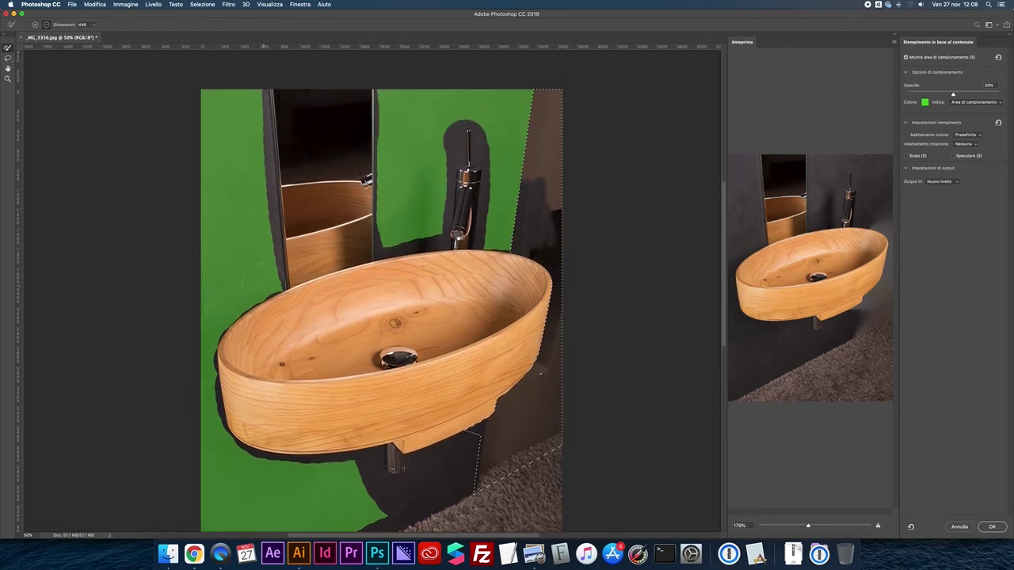
pyautogui.moveTo(300, 295); pyautogui.dragTo(252, 305)
pyautogui.moveTo(241, 390); pyautogui.dragTo(348, 458)
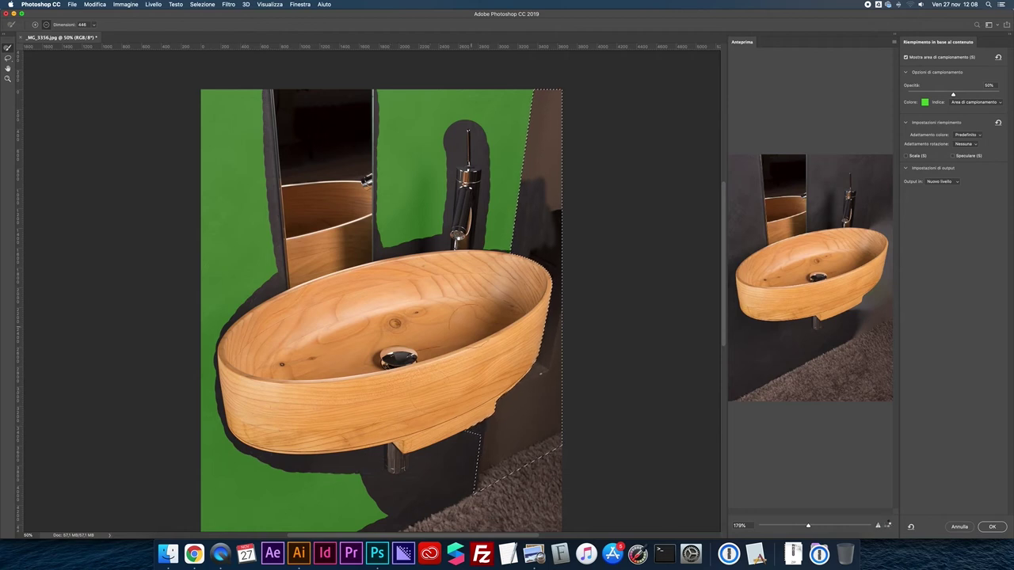
pyautogui.hscroll(5, 380, 308)
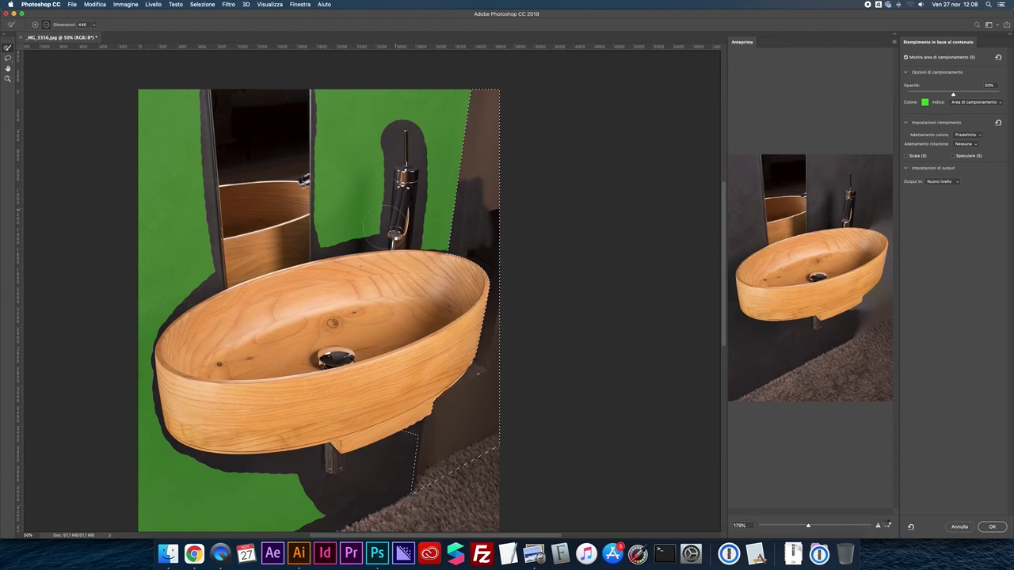
pyautogui.moveTo(372, 233); pyautogui.dragTo(365, 224)
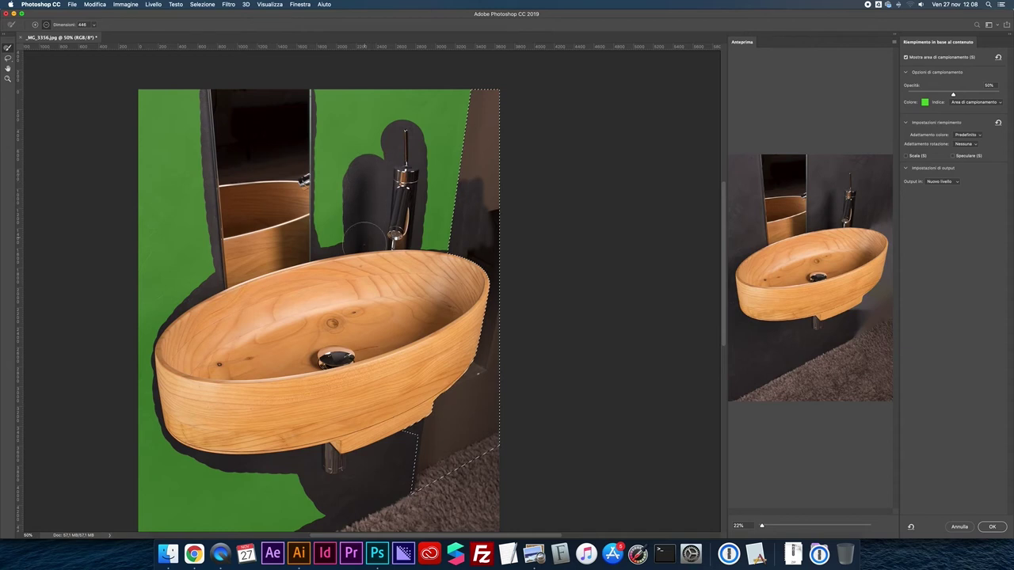
pyautogui.scroll(3, 364, 238)
pyautogui.scroll(-5, 322, 465)
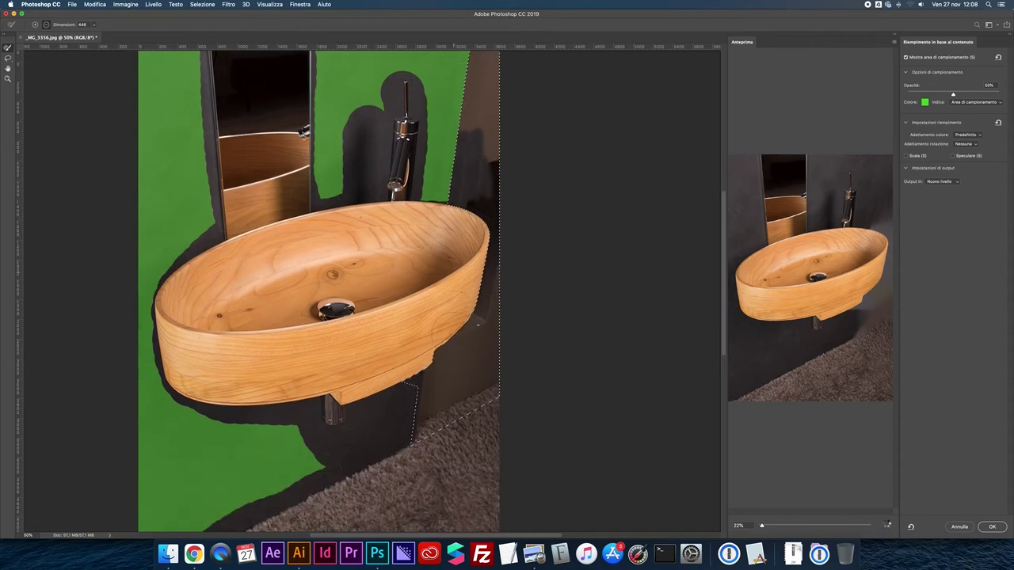
pyautogui.hscroll(2, 338, 425)
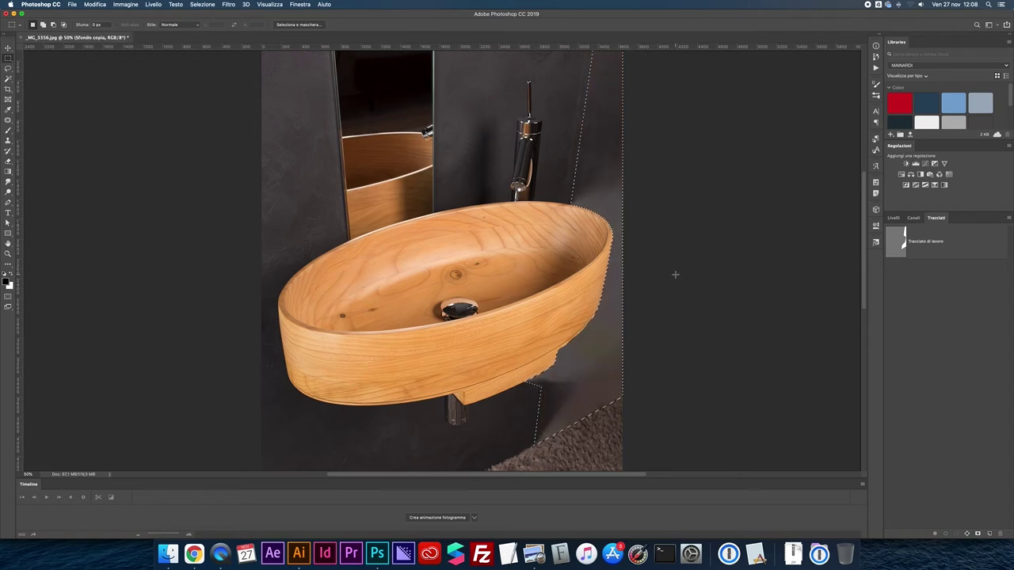
# Step: Clear the selection and switch to the Clone Stamp tool
pyautogui.press('super+d')
pyautogui.scroll(-2, 654, 285)
pyautogui.scroll(-2, 654, 285)
pyautogui.keyDown('super'); pyautogui.click(894, 248); pyautogui.keyUp('super')
pyautogui.press('s')
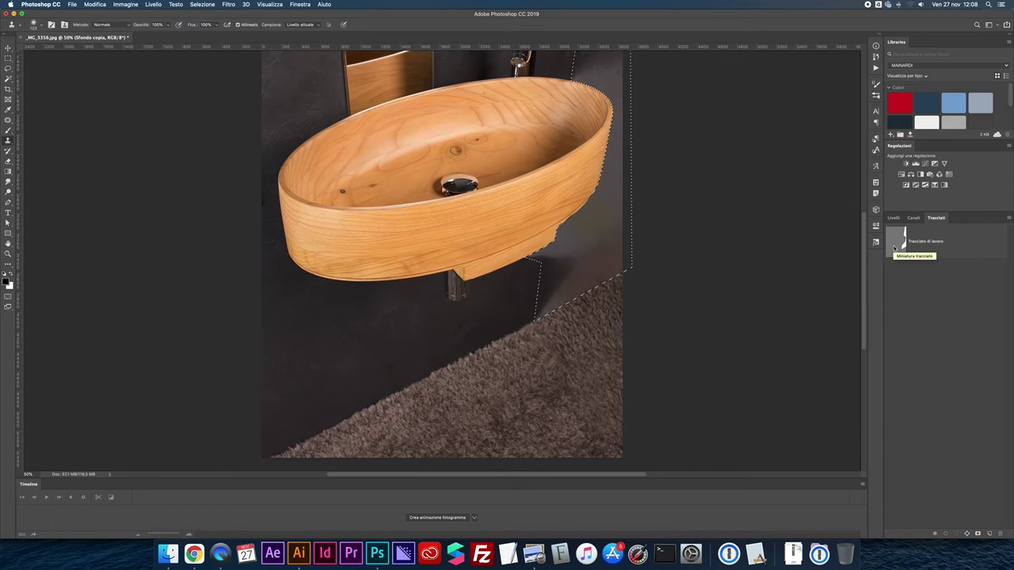
pyautogui.press('super+d')
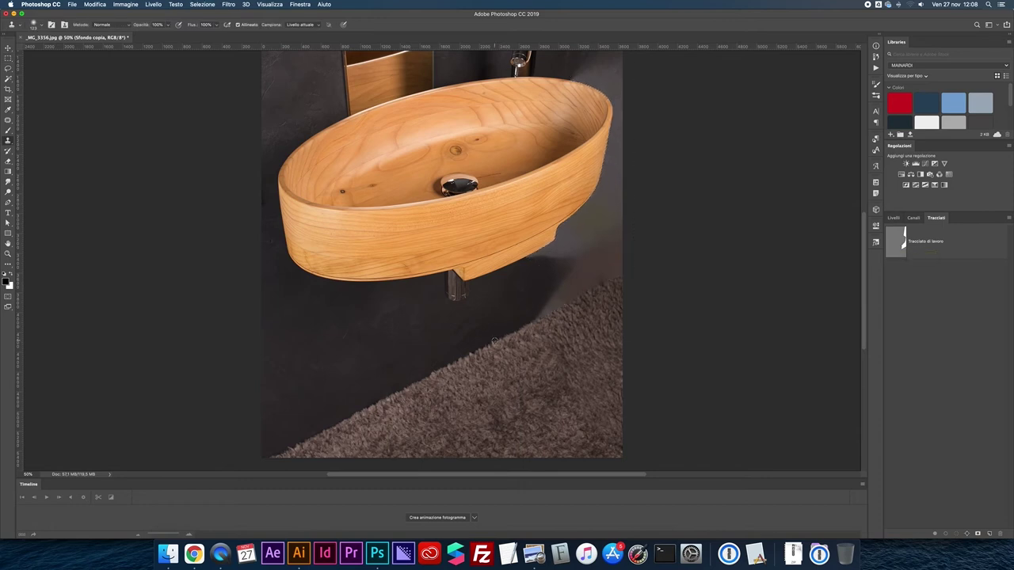
# Step: Set a clone source, sample All Layers (Tutti), and clone texture along the carpet edge
pyautogui.keyDown('alt'); pyautogui.click(535, 320); pyautogui.keyUp('alt')
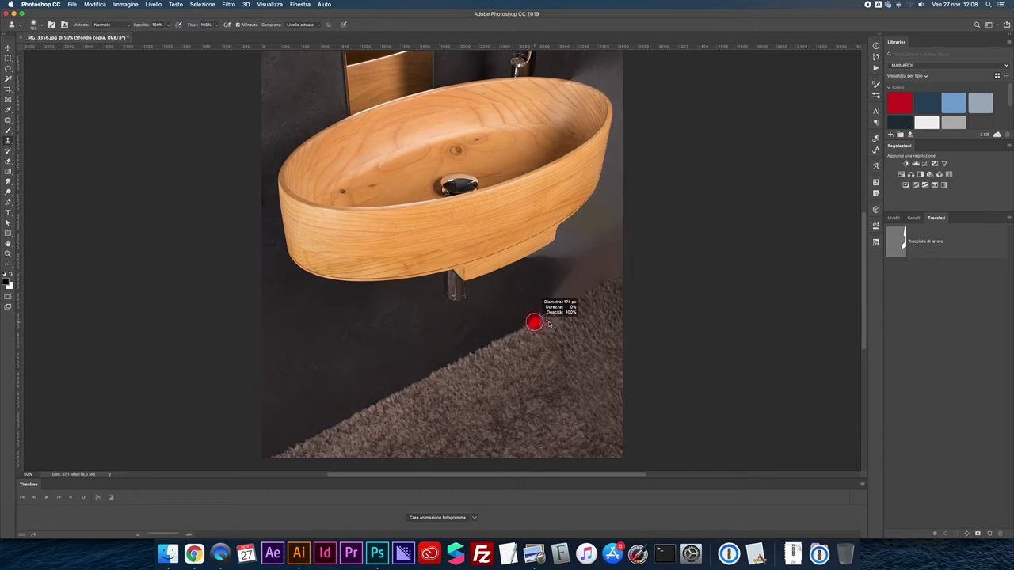
pyautogui.click(894, 218)
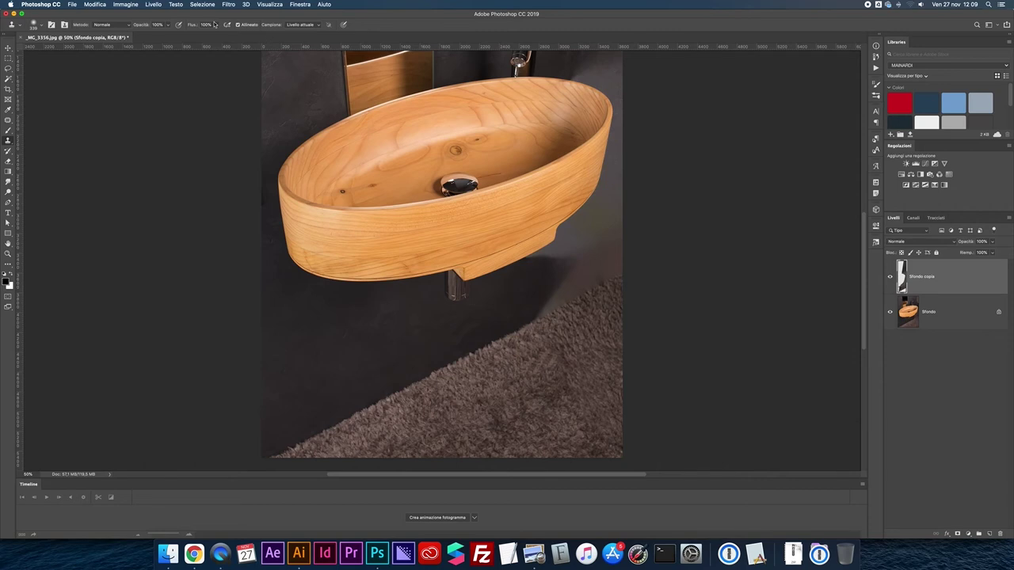
pyautogui.click(287, 25)
pyautogui.click(300, 41)
pyautogui.moveTo(536, 319)
pyautogui.mouseDown()
pyautogui.moveTo(622, 269)
pyautogui.moveTo(575, 279)
pyautogui.mouseUp()
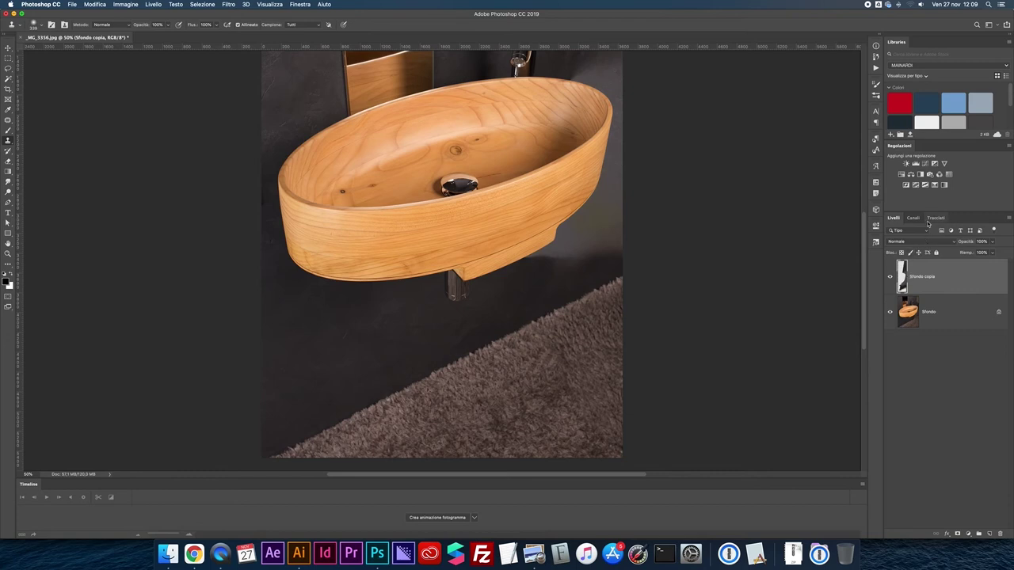
pyautogui.click(934, 217)
# Step: Load the work path as a selection and clone wall texture beside the basin's edge and bottom
pyautogui.keyDown('super'); pyautogui.click(900, 244); pyautogui.keyUp('super')
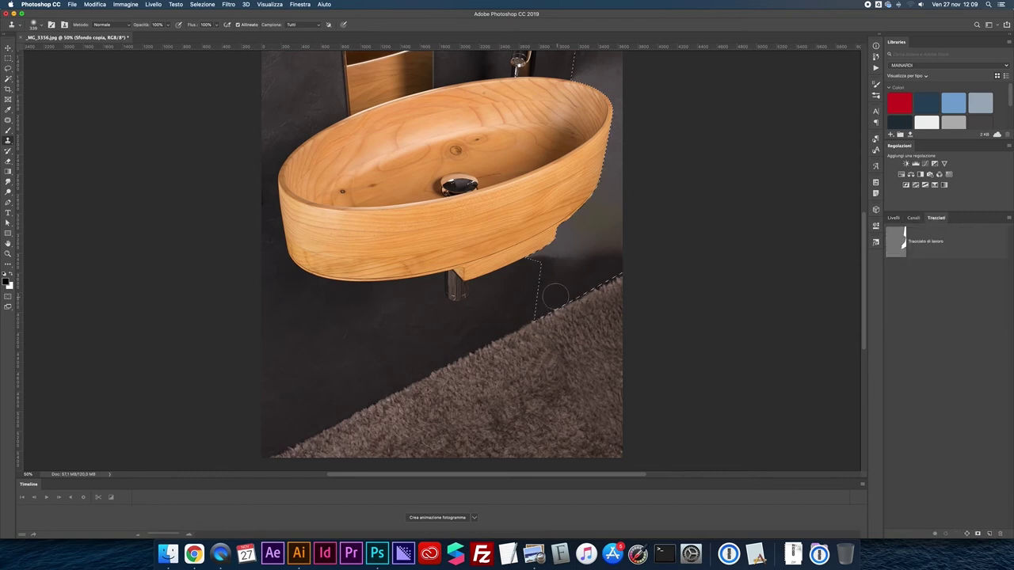
pyautogui.moveTo(506, 308); pyautogui.dragTo(608, 230)
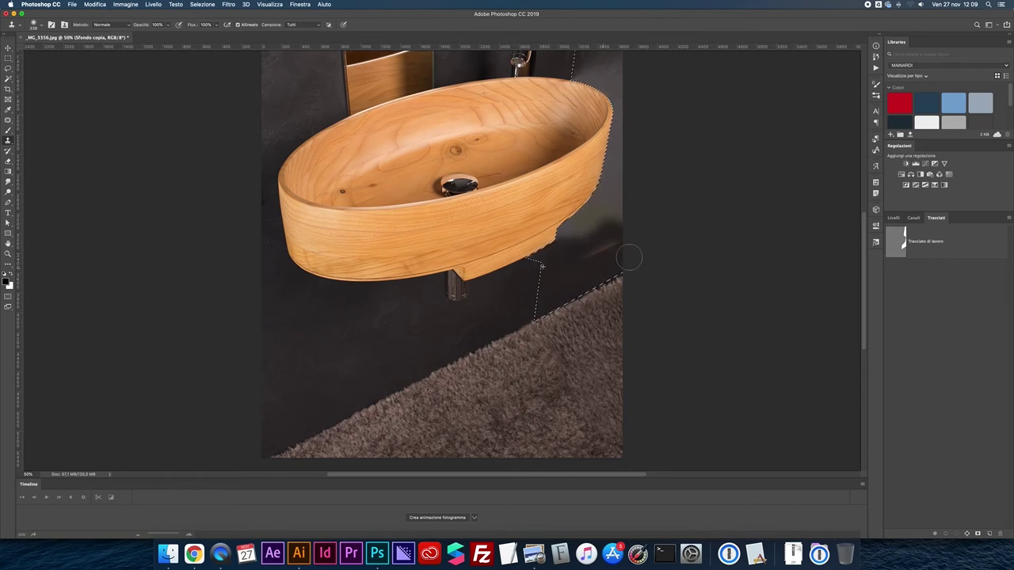
pyautogui.press('z')
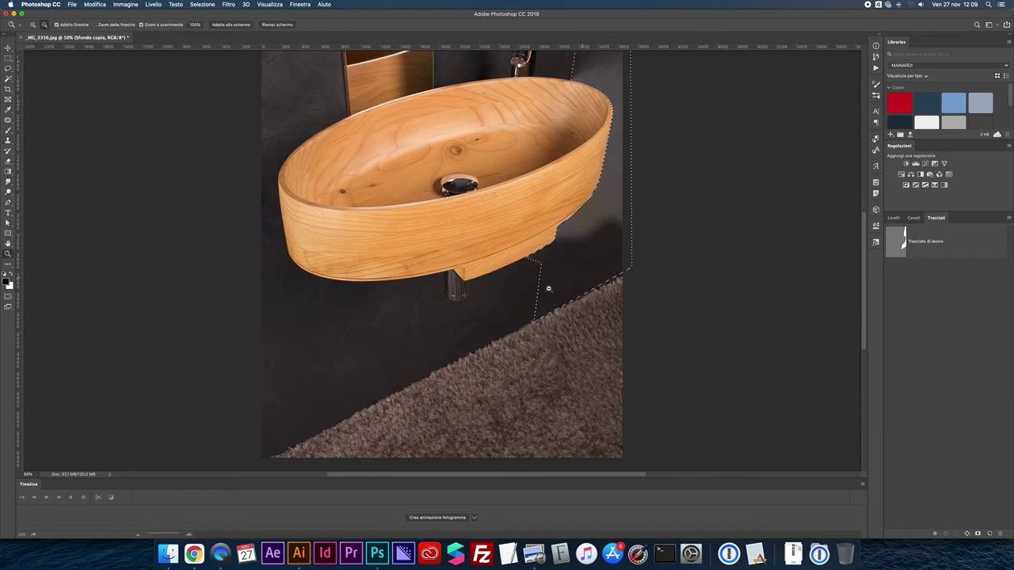
pyautogui.press('s')
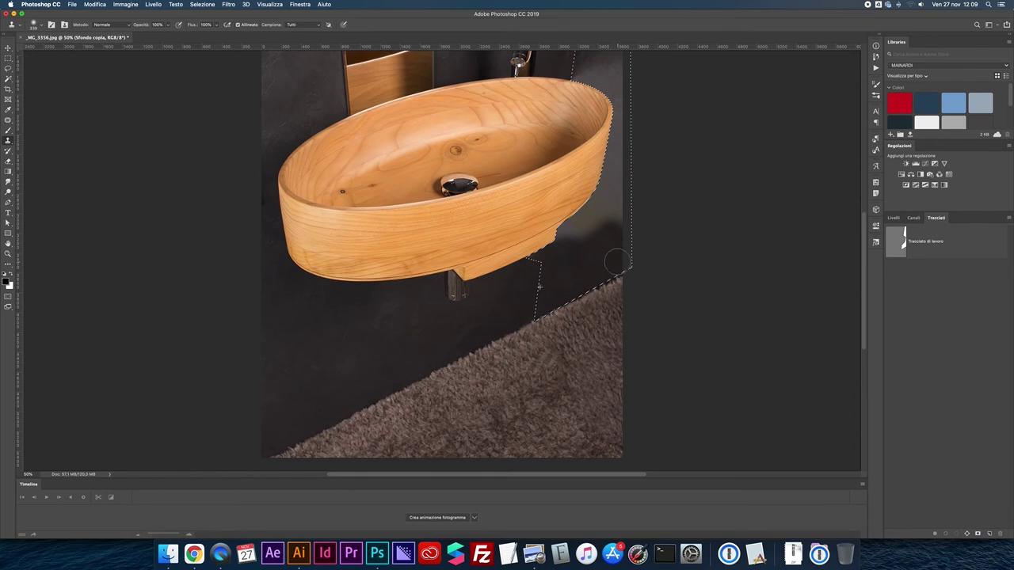
pyautogui.scroll(2, 554, 293)
pyautogui.hscroll(2, 515, 317)
pyautogui.moveTo(499, 327)
pyautogui.mouseDown()
pyautogui.moveTo(565, 245)
pyautogui.moveTo(561, 225)
pyautogui.mouseUp()
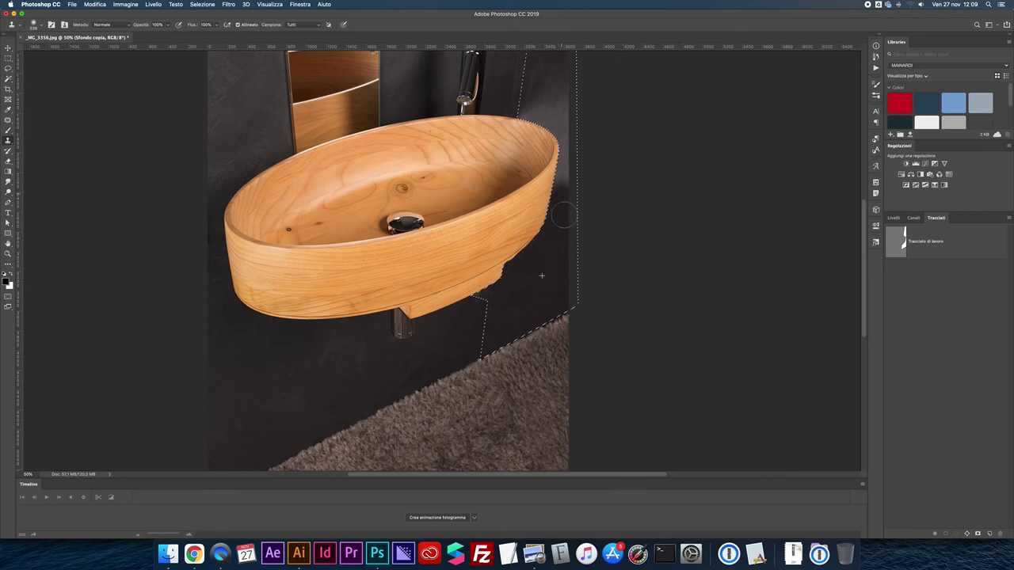
pyautogui.scroll(2, 554, 198)
pyautogui.scroll(3, 550, 97)
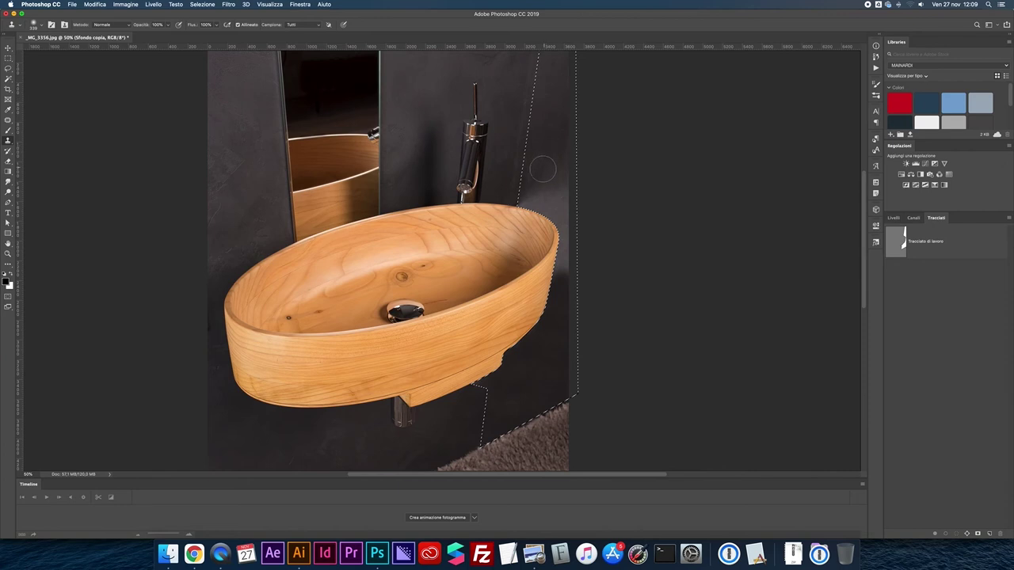
pyautogui.scroll(3, 551, 167)
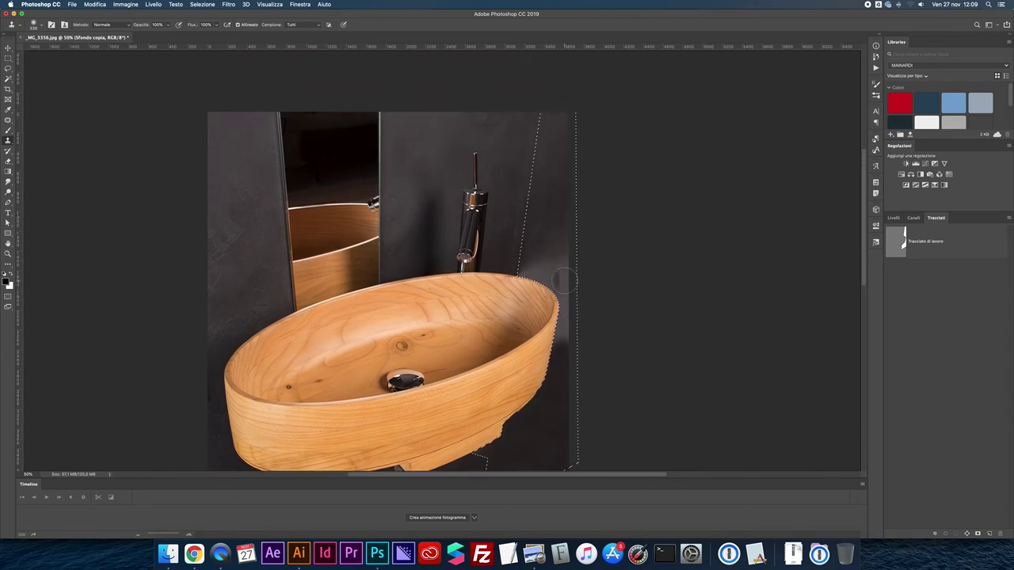
# Step: Lasso the dark wall strip to the right of the basin
pyautogui.press('l')
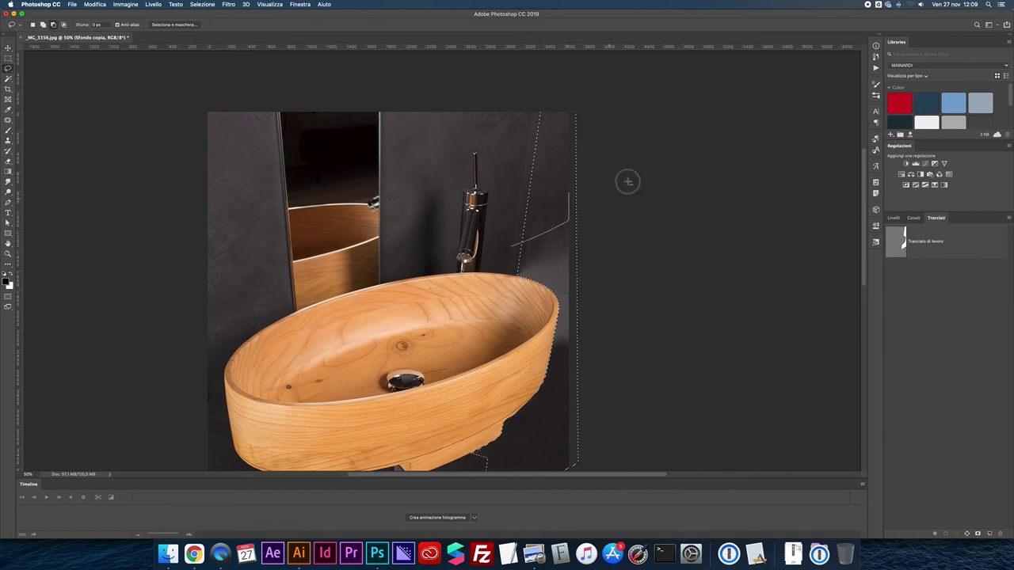
pyautogui.moveTo(511, 247); pyautogui.dragTo(586, 290)
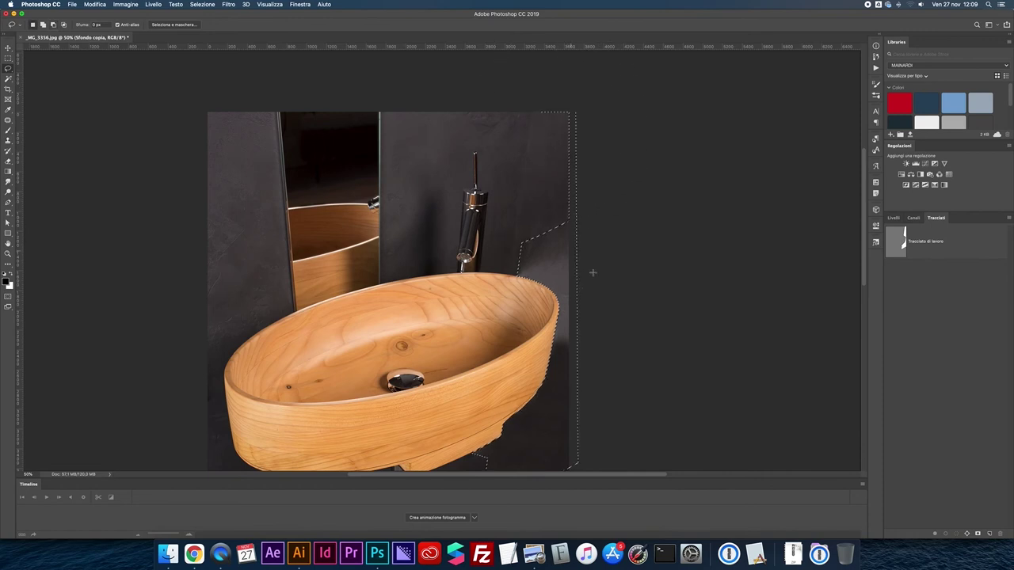
pyautogui.scroll(-5, 589, 283)
pyautogui.moveTo(515, 269); pyautogui.dragTo(456, 328)
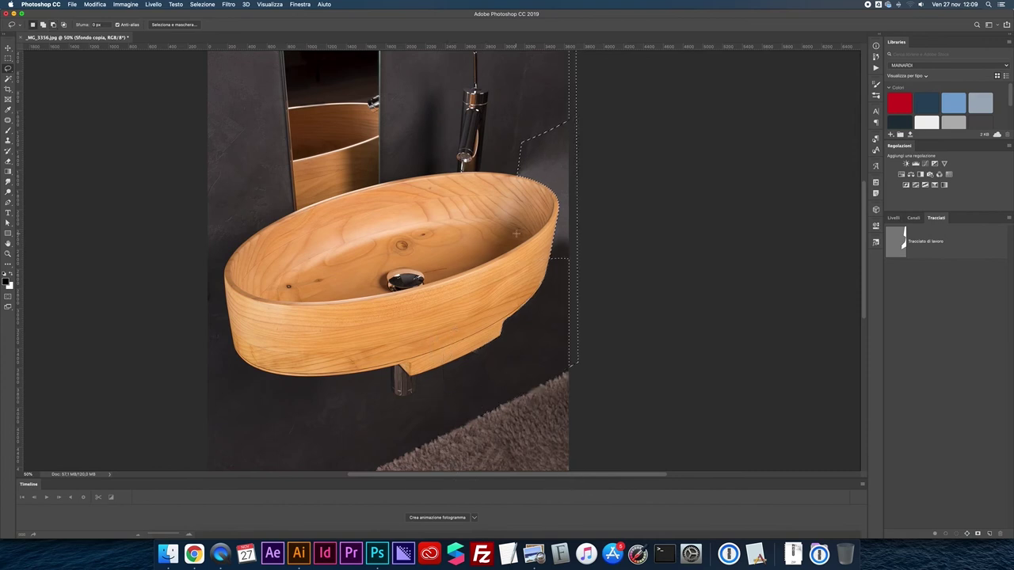
pyautogui.moveTo(584, 200)
pyautogui.mouseDown()
pyautogui.moveTo(629, 371)
pyautogui.moveTo(631, 190)
pyautogui.mouseUp()
pyautogui.scroll(1, 609, 186)
# Step: Fill the lassoed strip with In base al contenuto and deselect
pyautogui.rightClick(543, 169)
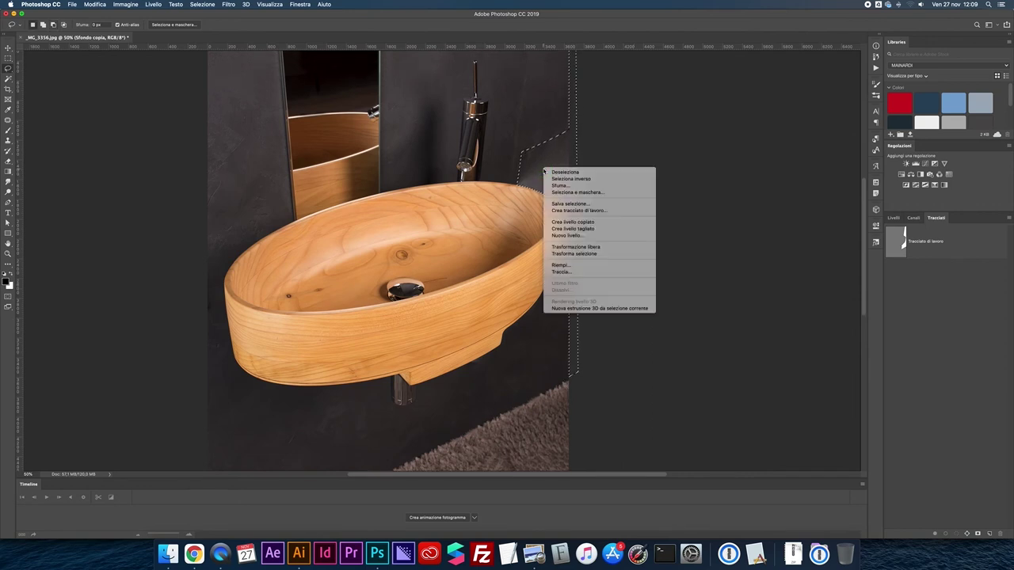
pyautogui.click(576, 267)
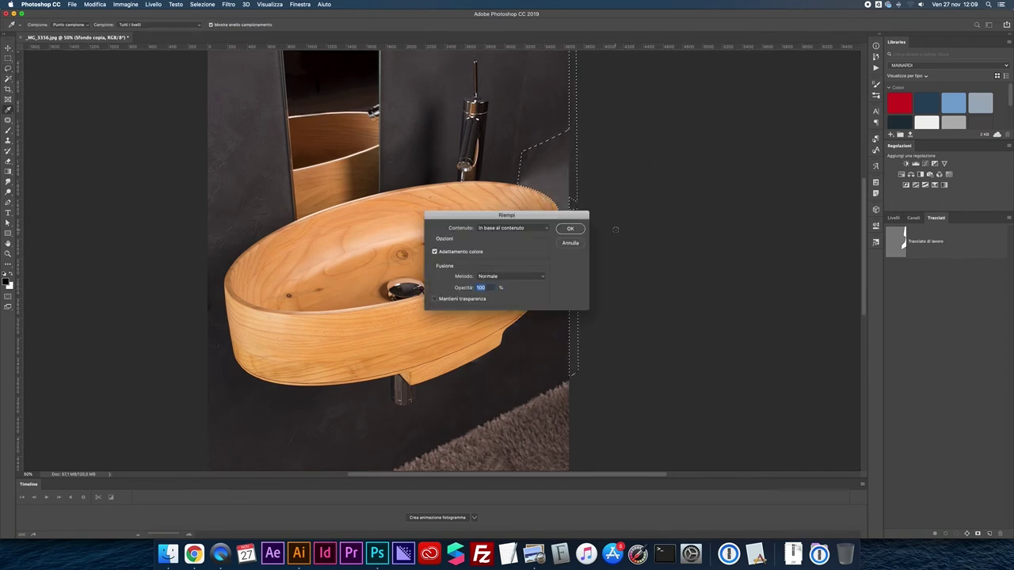
pyautogui.press('Return')
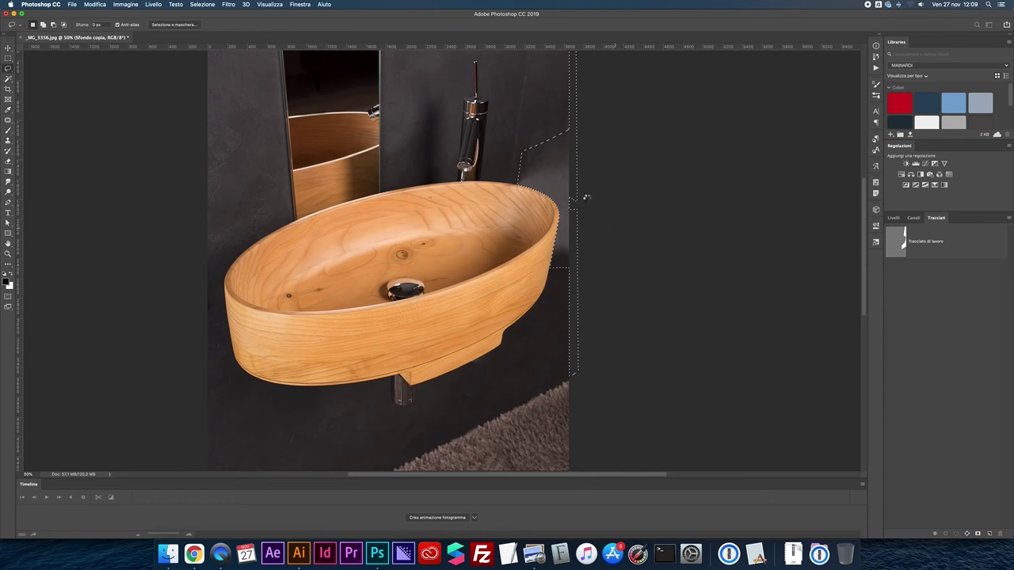
pyautogui.press('super+d')
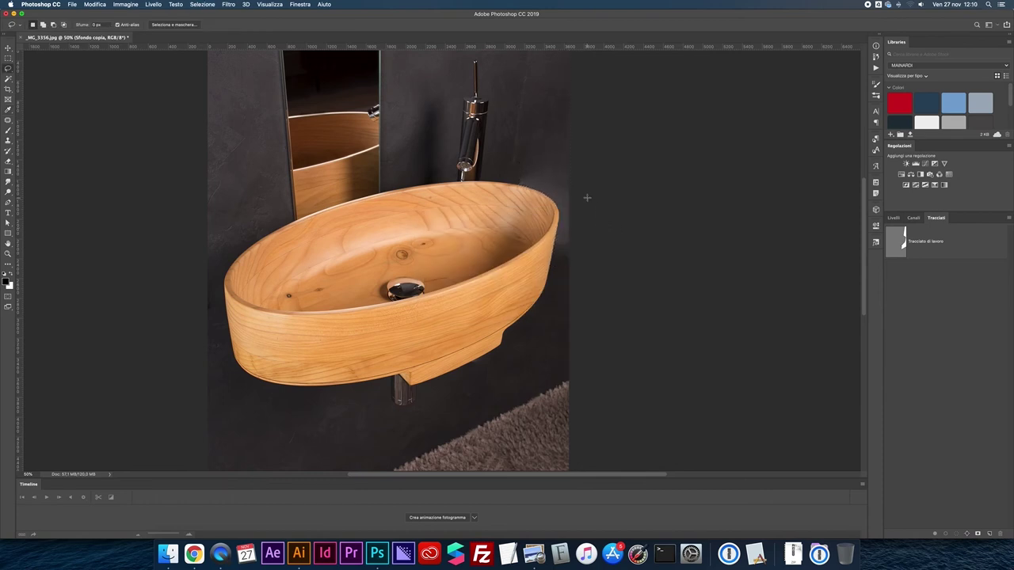
# Step: Reload the previous selection and clone wall texture along the basin's right rim at 20% opacity
pyautogui.press('shift+super+d')
pyautogui.press('s')
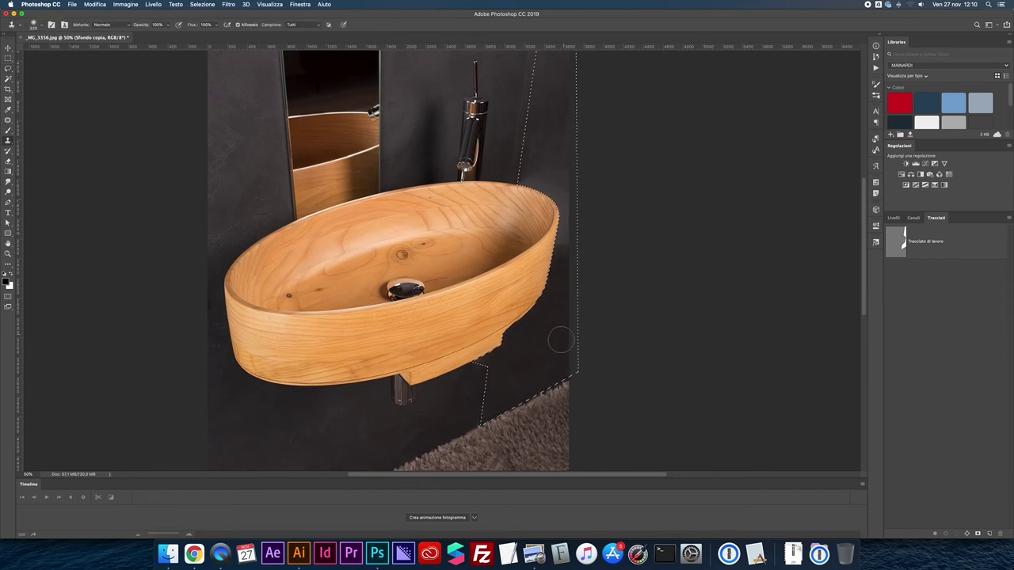
pyautogui.scroll(3, 520, 140)
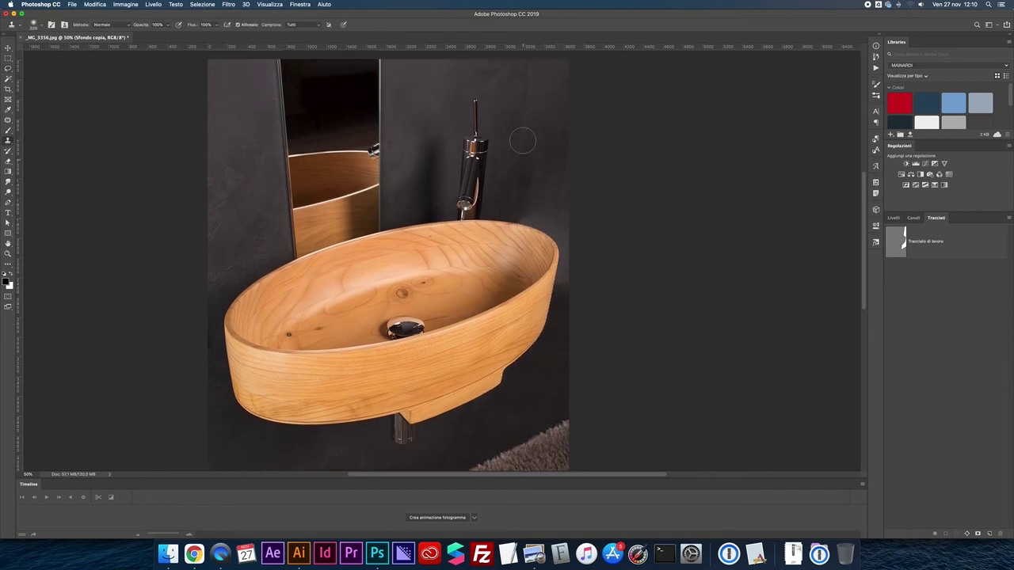
pyautogui.scroll(2, 484, 149)
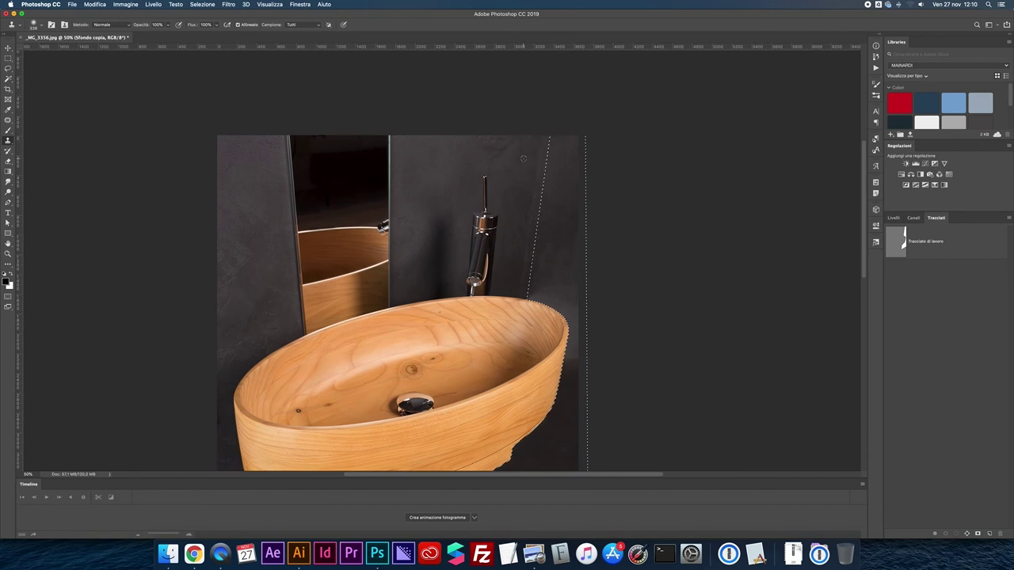
pyautogui.press('2')
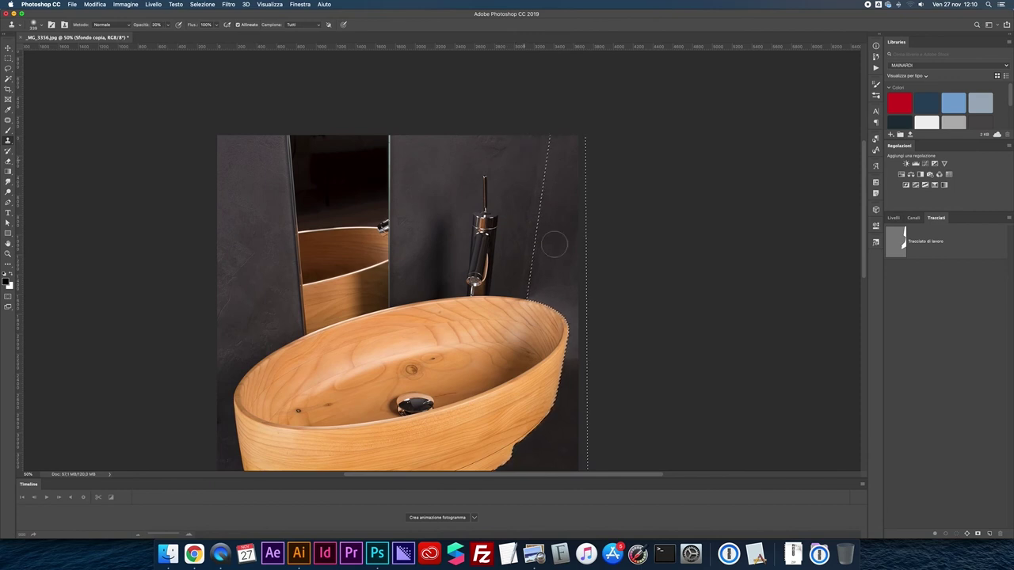
pyautogui.moveTo(541, 291)
pyautogui.mouseDown()
pyautogui.moveTo(579, 302)
pyautogui.moveTo(540, 291)
pyautogui.mouseUp()
# Step: At 50% opacity, clone wall texture up along the basin edge, undoing a bad stroke
pyautogui.press('5')
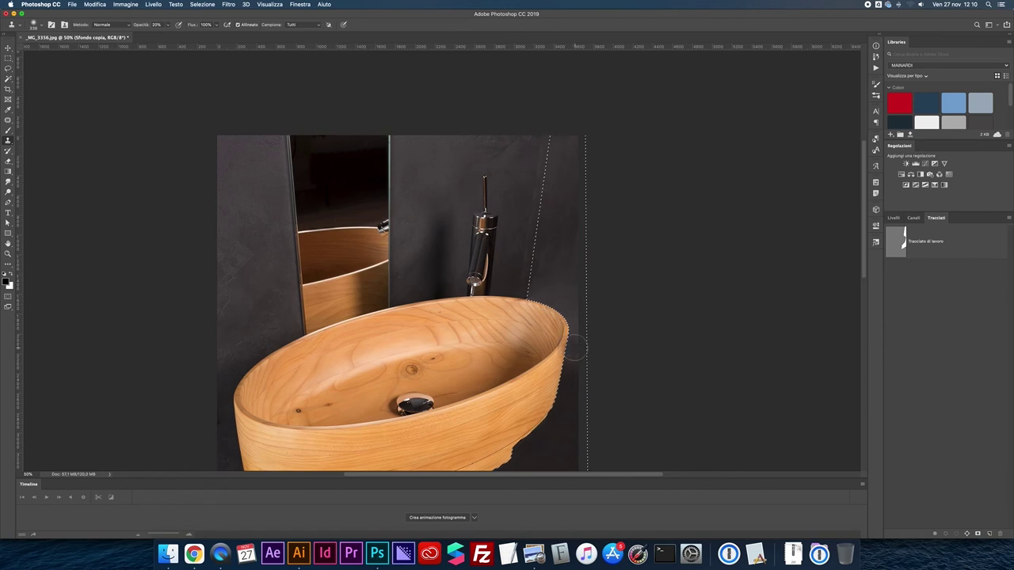
pyautogui.click(567, 303)
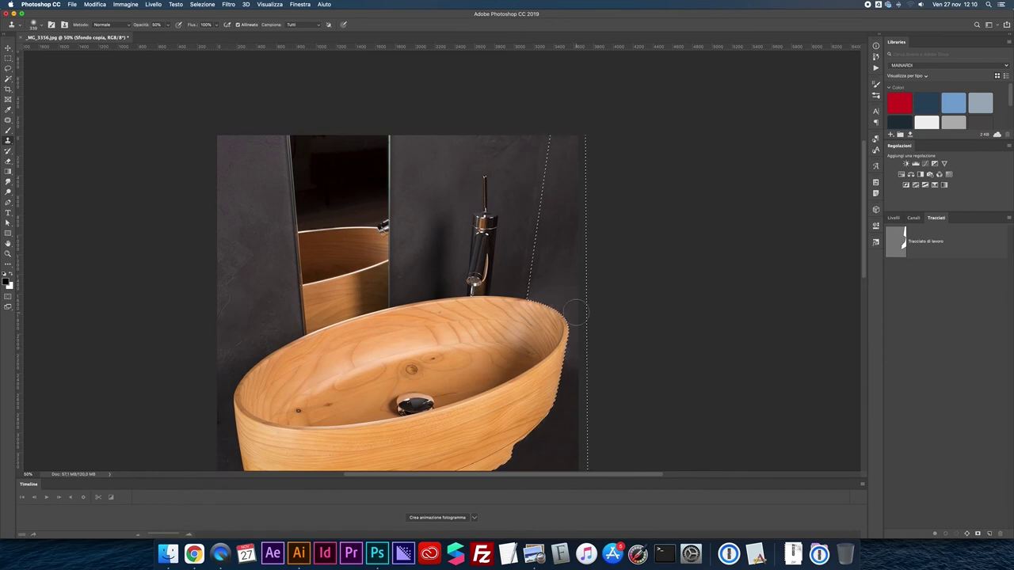
pyautogui.press('super+z')
pyautogui.press('super+z')
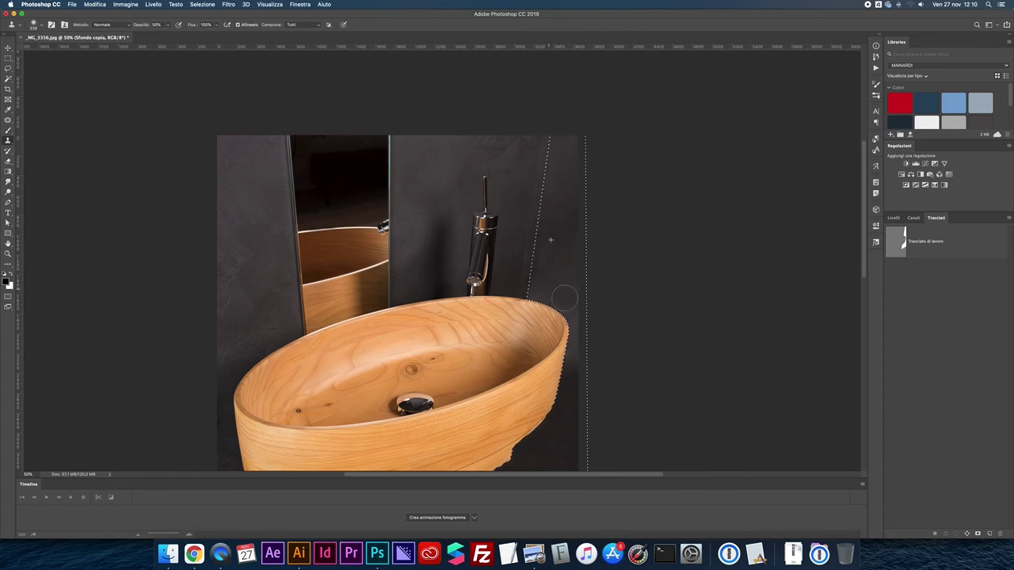
pyautogui.click(571, 323)
pyautogui.moveTo(573, 324); pyautogui.dragTo(511, 230)
pyautogui.moveTo(573, 352); pyautogui.dragTo(572, 358)
pyautogui.scroll(-3, 566, 435)
pyautogui.moveTo(536, 429); pyautogui.dragTo(548, 352)
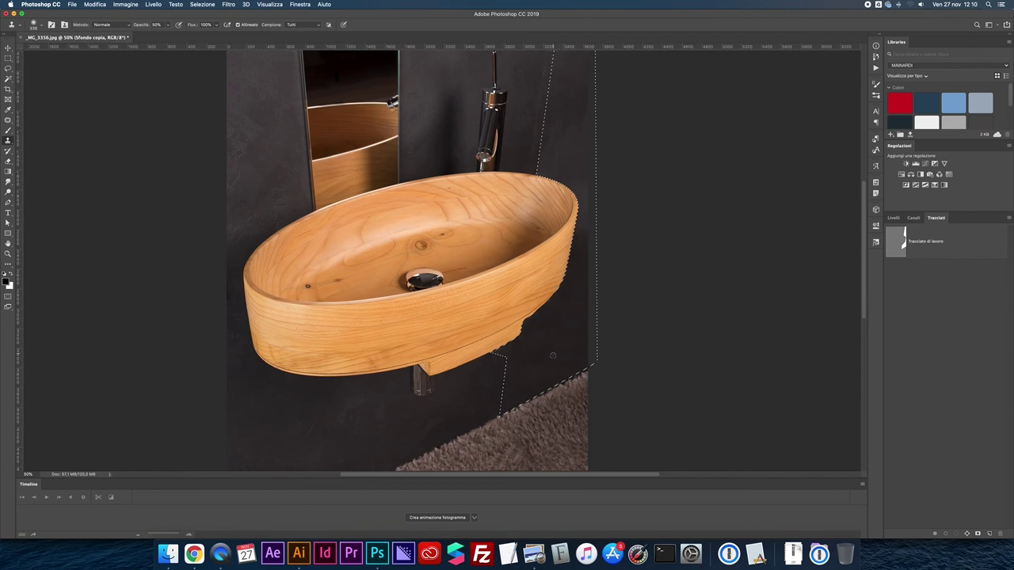
# Step: Clone wall texture along the basin's right rim with a smaller brush, reloading the work-path selection
pyautogui.click(586, 215)
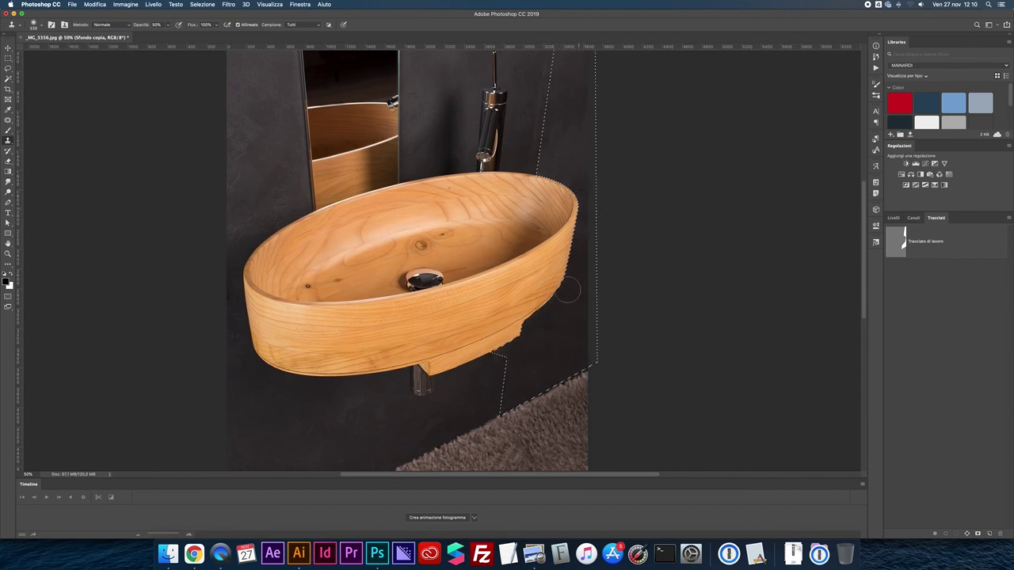
pyautogui.press('super+d')
pyautogui.press('[')
pyautogui.press('[')
pyautogui.press('[')
pyautogui.keyDown('super'); pyautogui.click(897, 244); pyautogui.keyUp('super')
pyautogui.press('super+d')
# Step: Clone texture sampled near the faucet over the wall beside and above it
pyautogui.scroll(5, 672, 156)
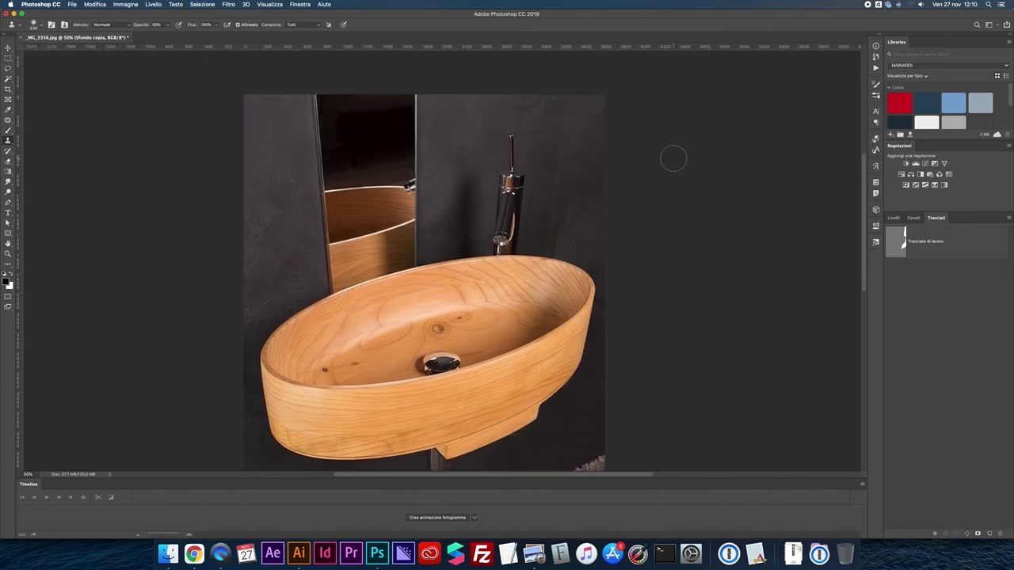
pyautogui.keyDown('alt'); pyautogui.click(555, 143); pyautogui.keyUp('alt')
pyautogui.moveTo(551, 228)
pyautogui.mouseDown()
pyautogui.moveTo(565, 243)
pyautogui.moveTo(559, 200)
pyautogui.mouseUp()
pyautogui.moveTo(556, 188); pyautogui.dragTo(564, 130)
pyautogui.scroll(-1, 590, 182)
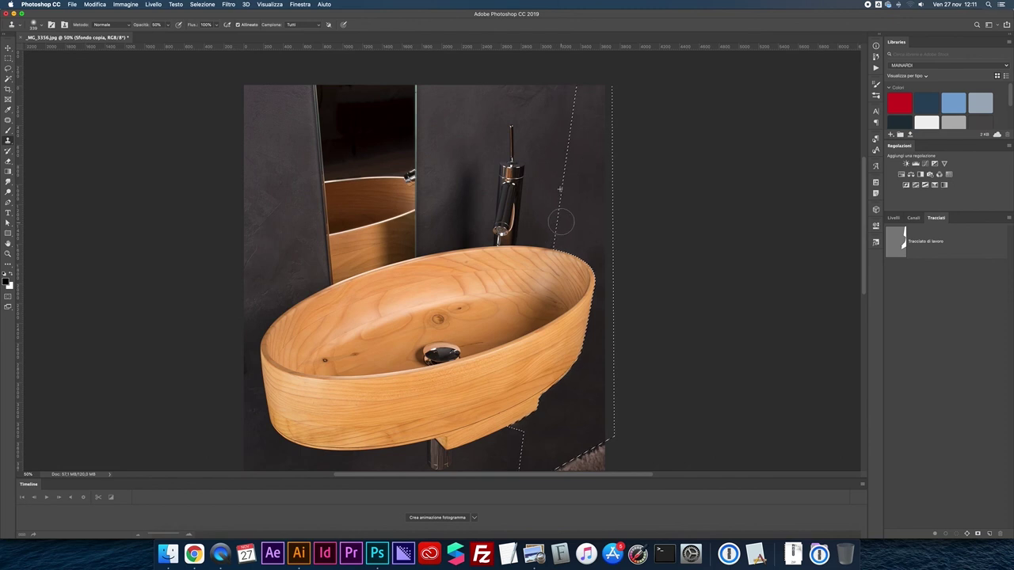
pyautogui.scroll(-1, 567, 205)
# Step: Drop the selection and zoom in to 100% to inspect the retouched wall
pyautogui.hotkey('ctrl', 'd')
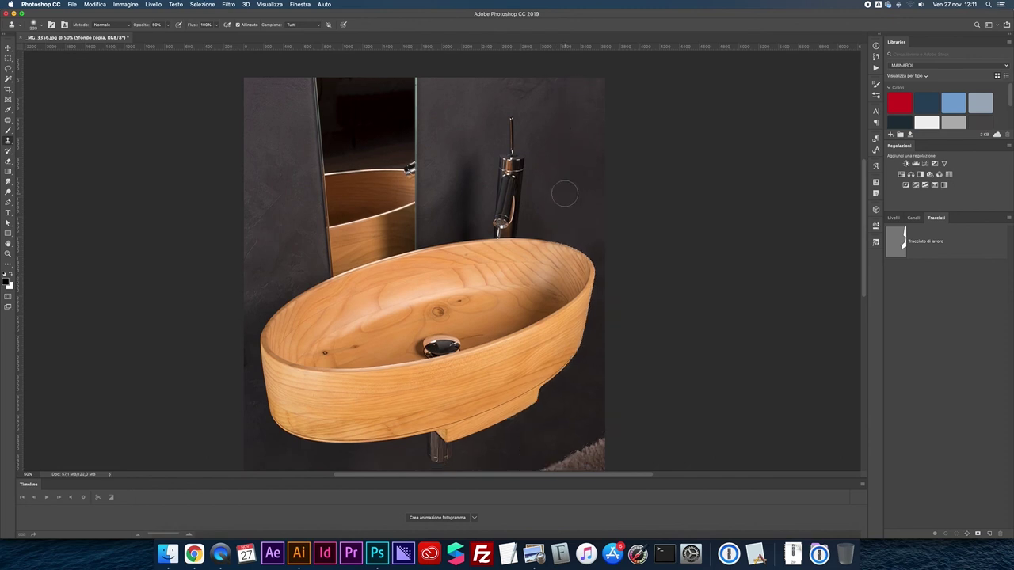
pyautogui.hotkey('ctrl', '+')
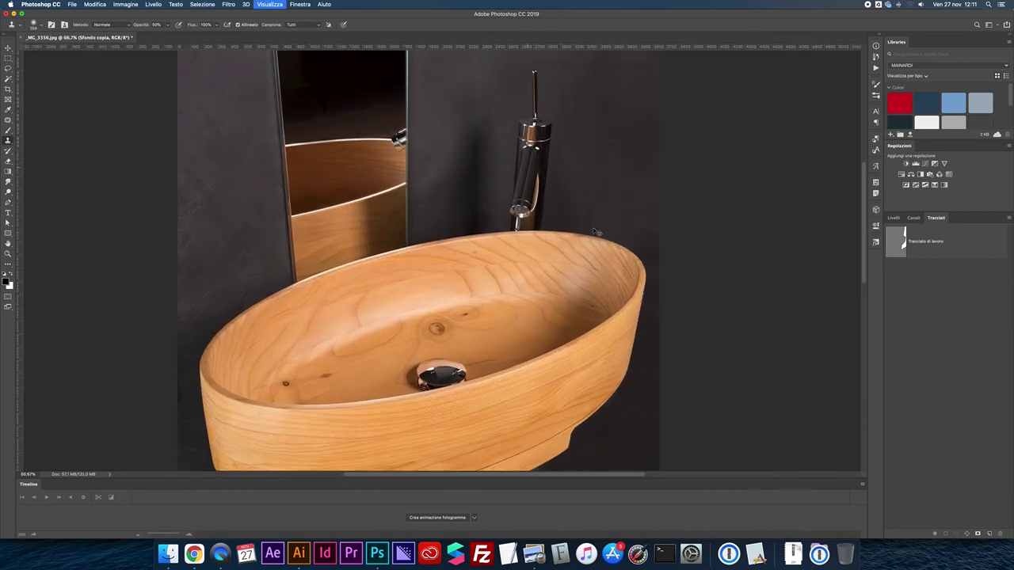
pyautogui.hotkey('ctrl', '+')
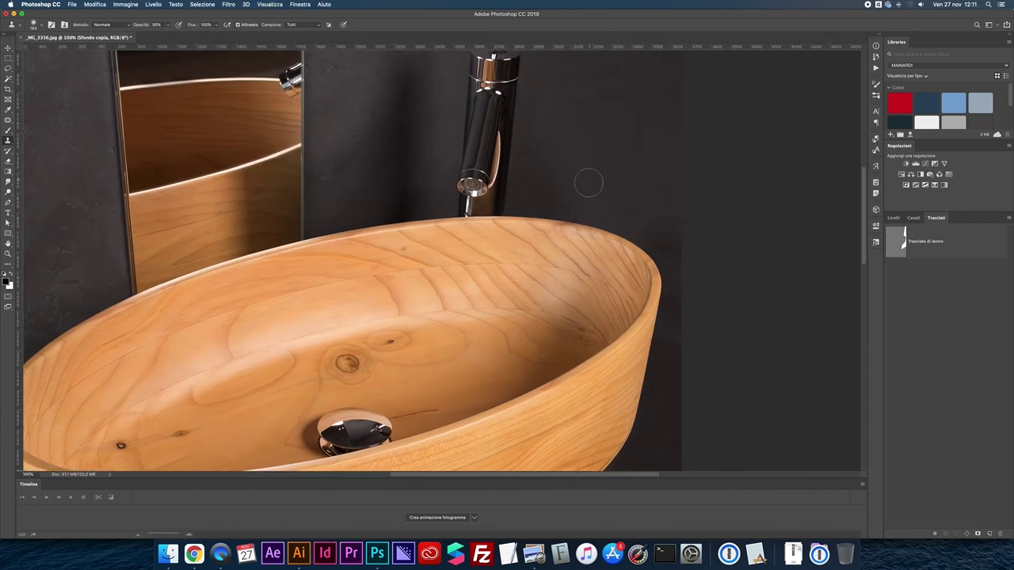
pyautogui.scroll(2, 586, 207)
pyautogui.scroll(5, 598, 212)
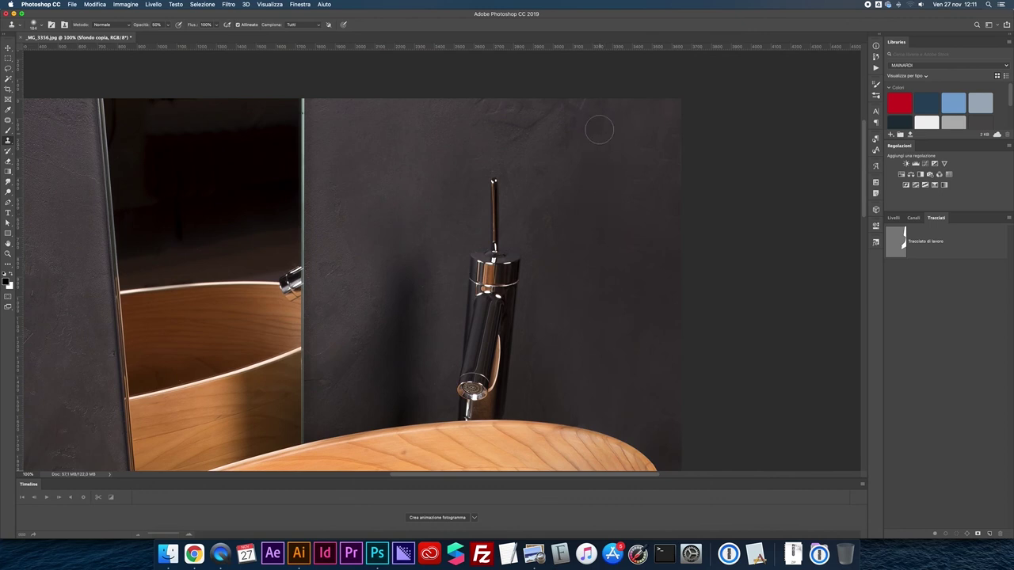
pyautogui.scroll(-3, 594, 233)
pyautogui.scroll(-3, 609, 230)
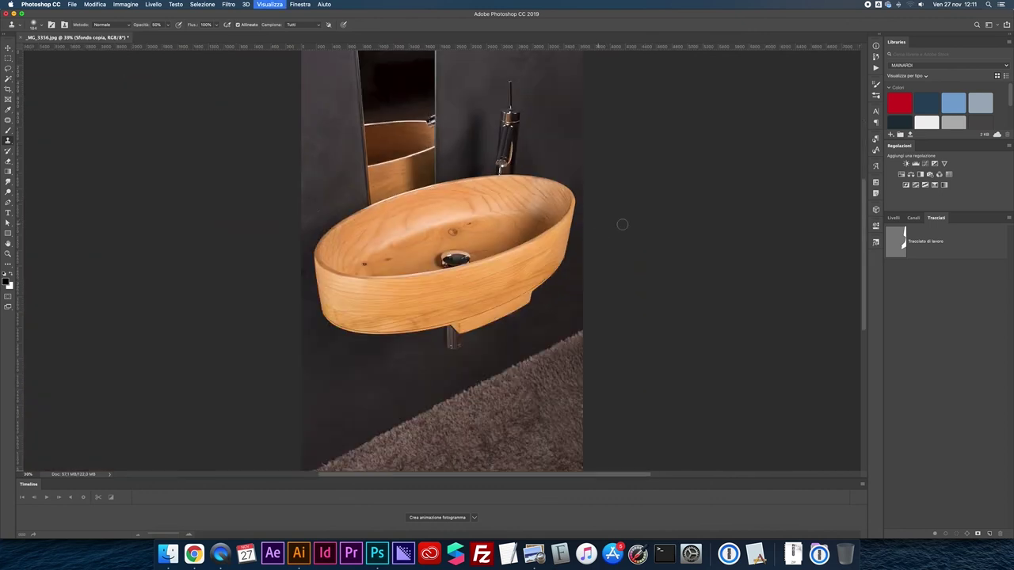
# Step: Toggle the Sfondo copia layer's visibility repeatedly to compare the retouch with the original
pyautogui.click(892, 218)
pyautogui.click(890, 275)
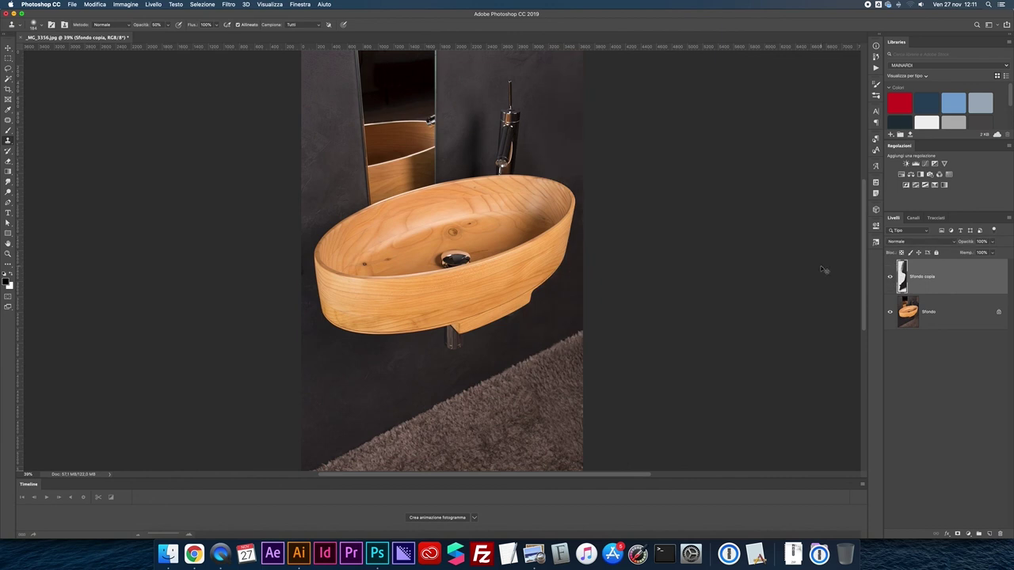
pyautogui.click(889, 276)
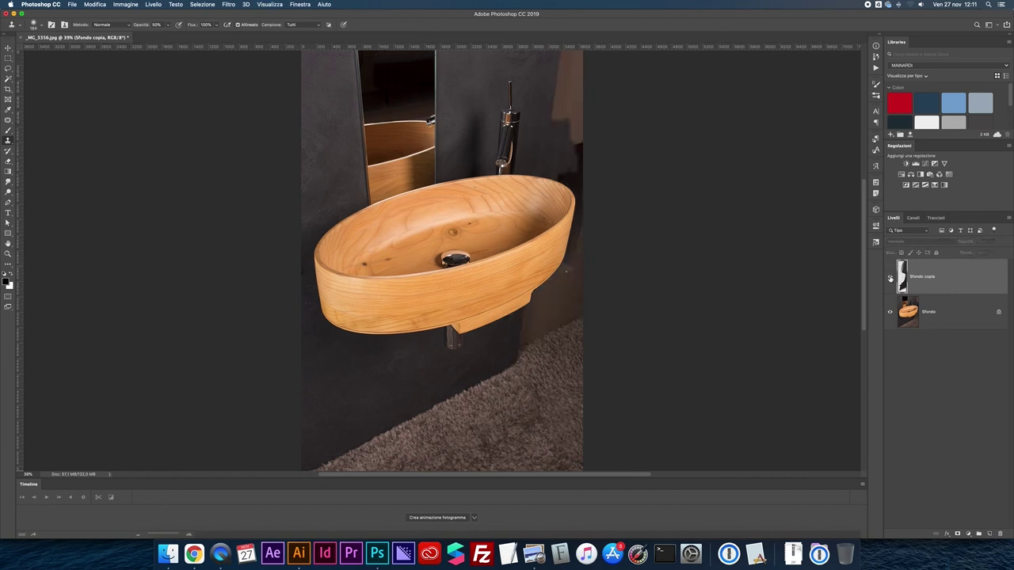
pyautogui.click(889, 277)
pyautogui.click(890, 277)
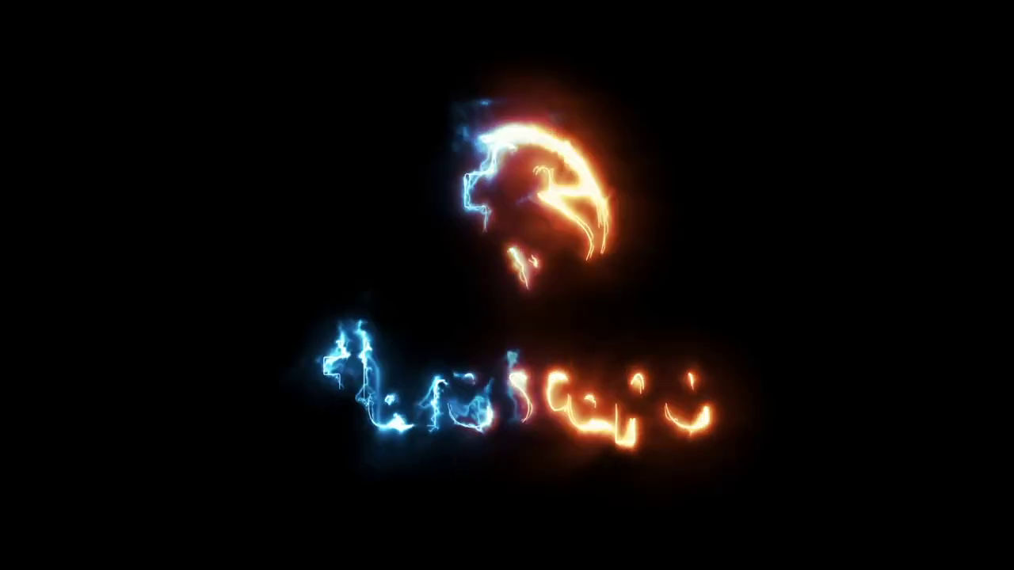